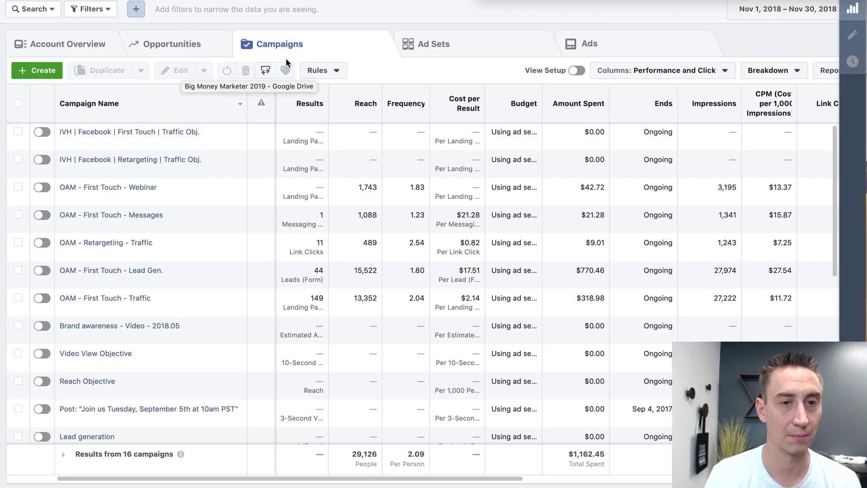
- Start creating a new campaign and set its buying type to Reach and Frequency instead of Auction
click(51, 71)
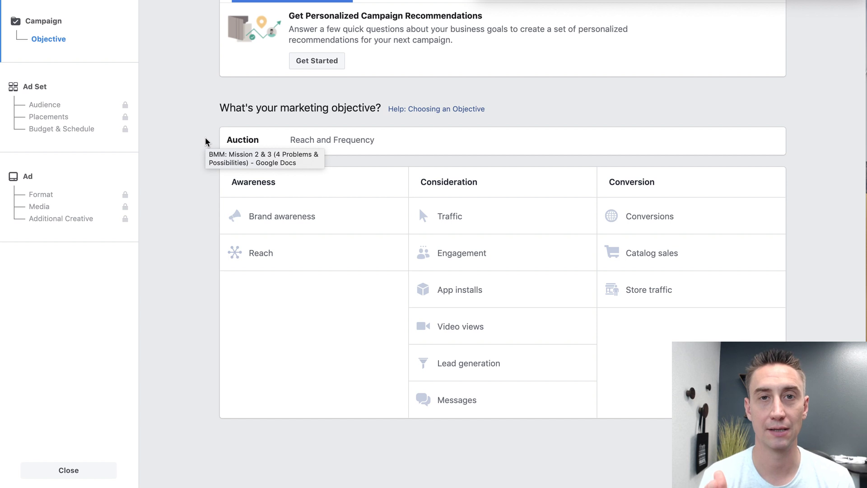
click(323, 143)
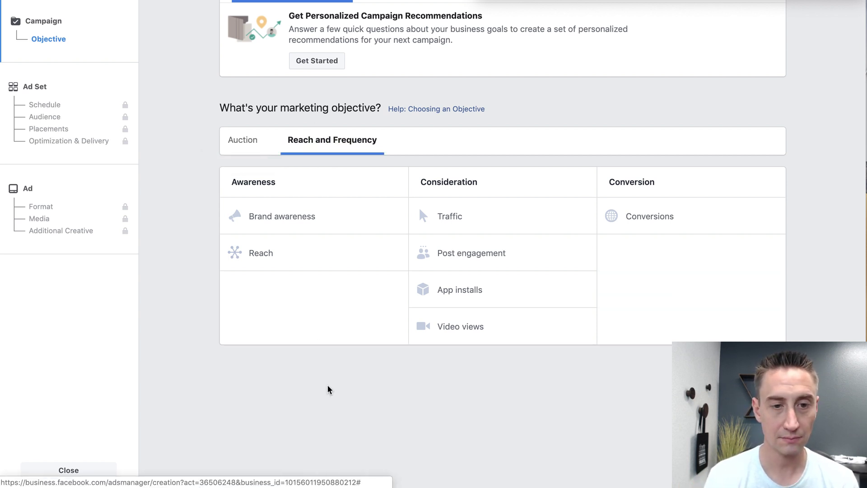
click(244, 140)
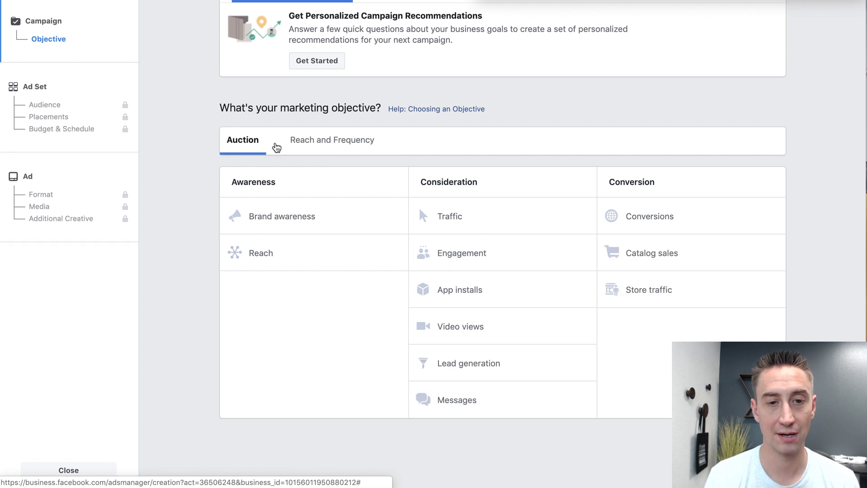
click(312, 144)
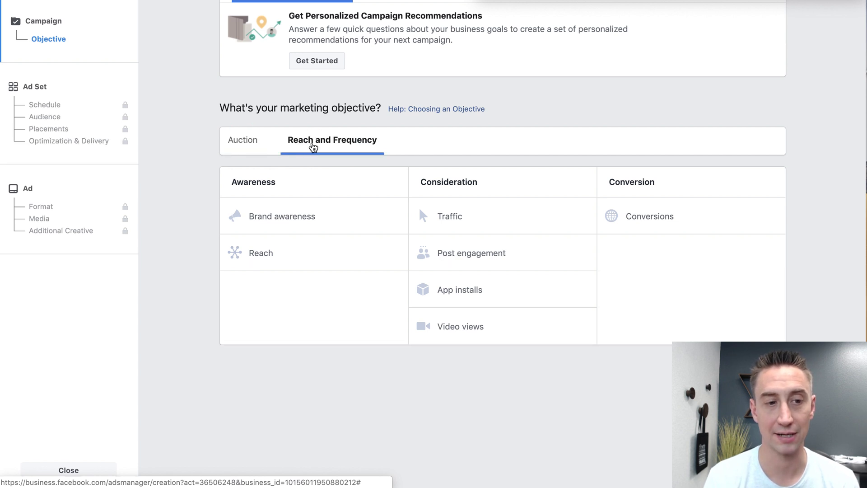
click(239, 141)
click(315, 145)
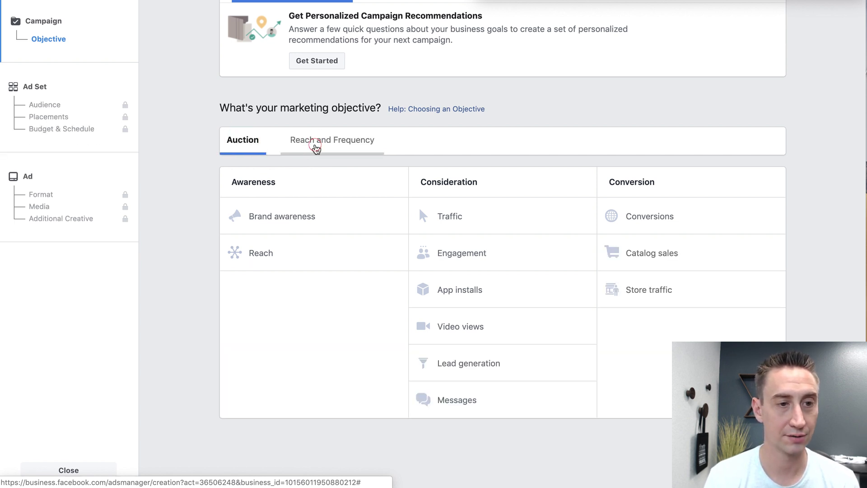
click(242, 148)
click(312, 149)
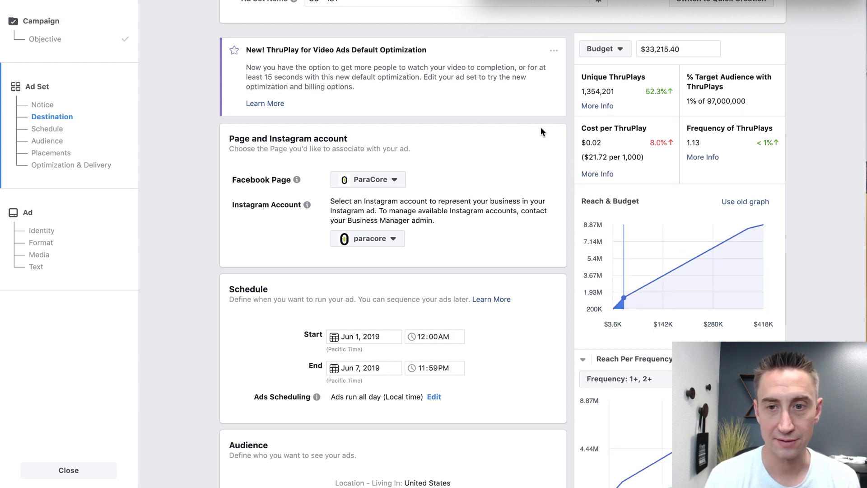
- Review the ad set's page, schedule, audience, placement and optimization settings alongside the reach prediction
scroll(542, 128, down, 2)
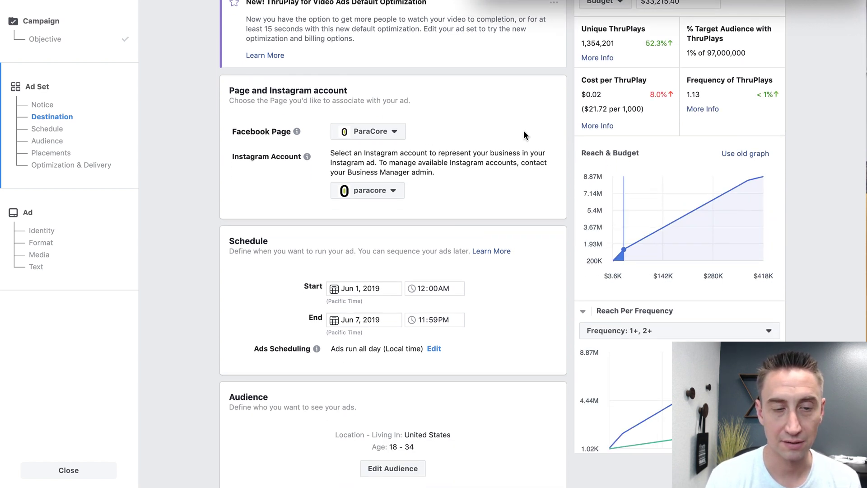
scroll(484, 118, up, 1)
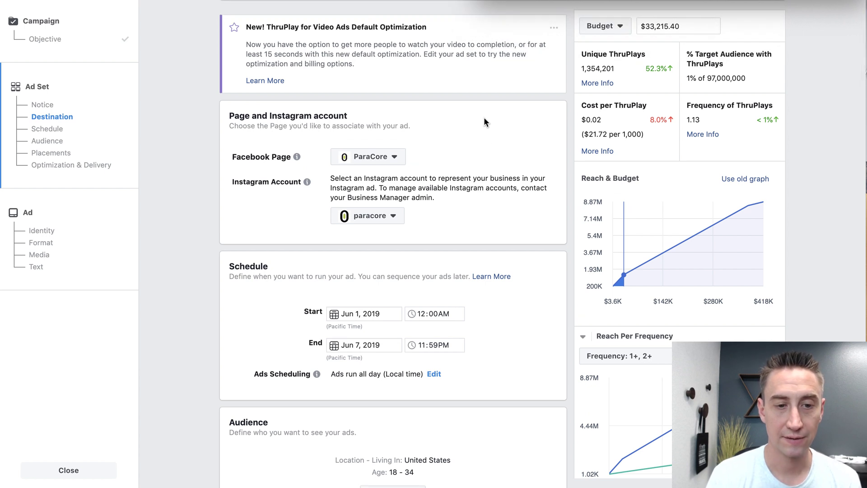
scroll(485, 118, down, 2)
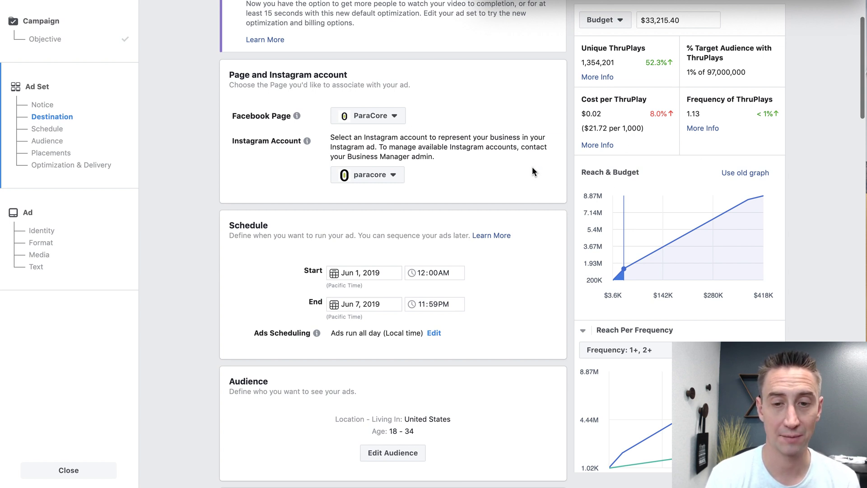
scroll(532, 168, down, 8)
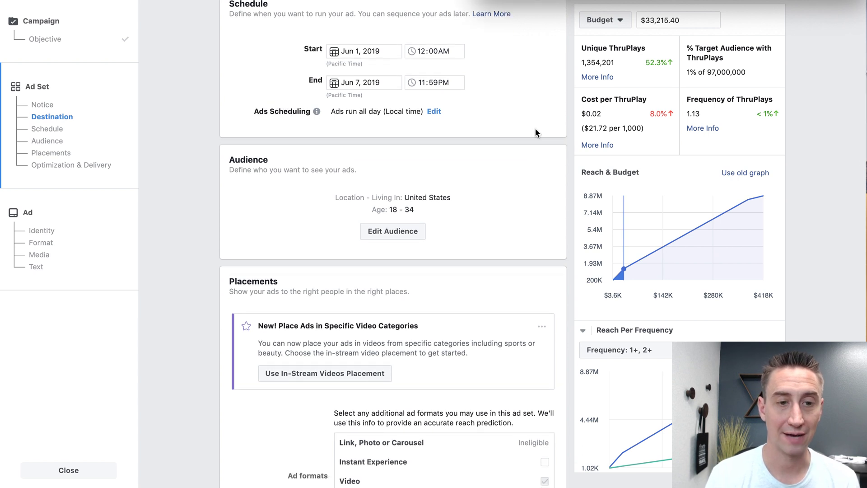
scroll(534, 115, down, 2)
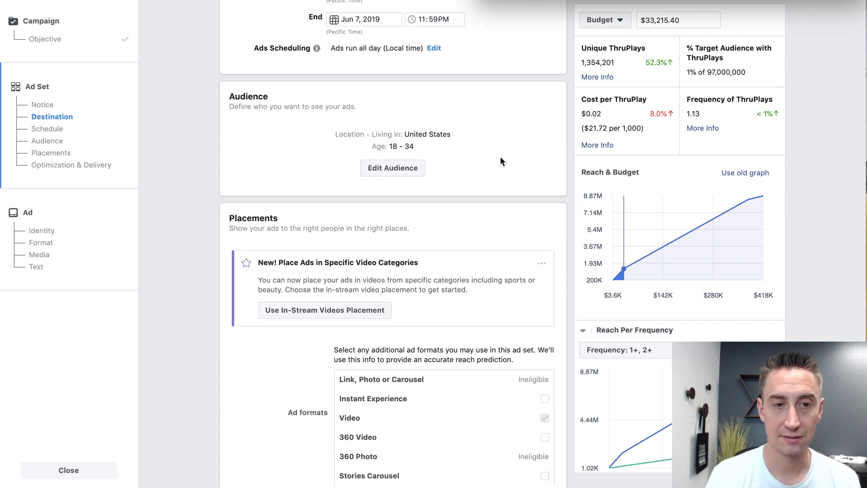
scroll(500, 186, down, 5)
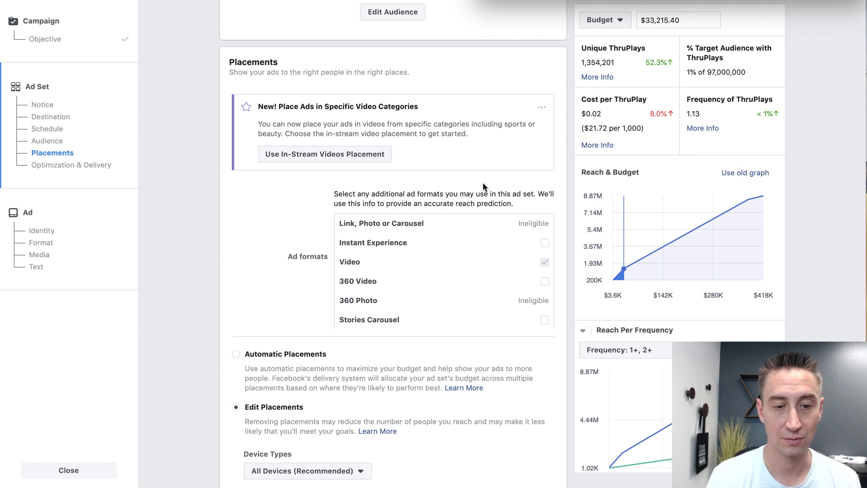
scroll(483, 182, down, 15)
scroll(483, 187, down, 20)
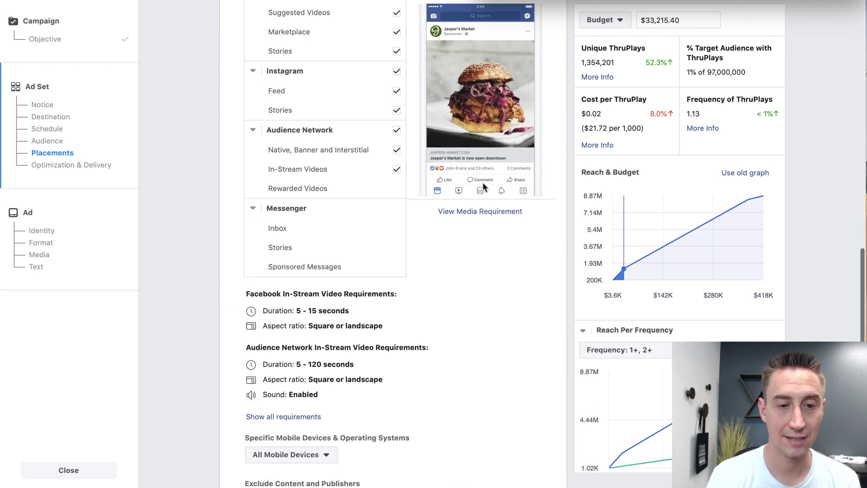
scroll(484, 182, down, 2)
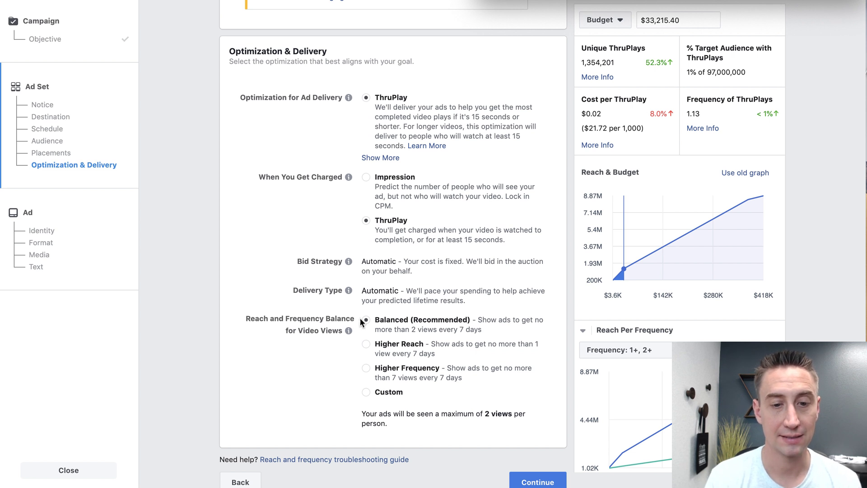
- Try charging by Impression to compare the prediction, and restore charging by ThruPlay
click(365, 178)
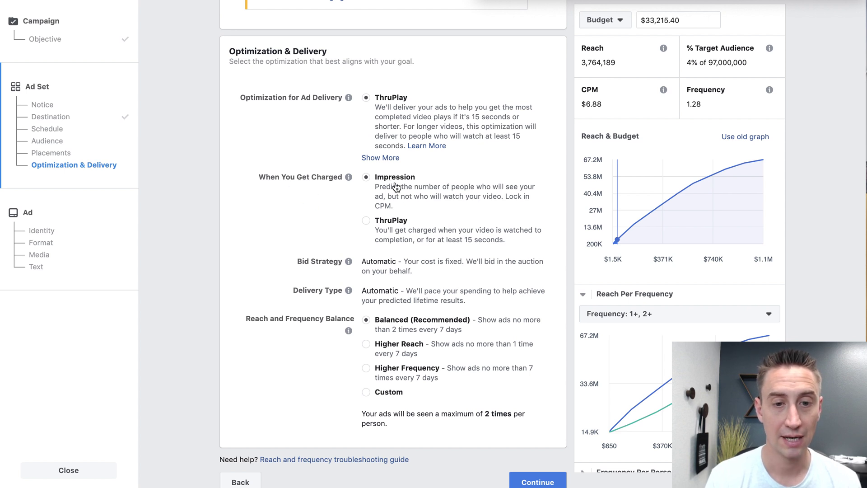
click(367, 223)
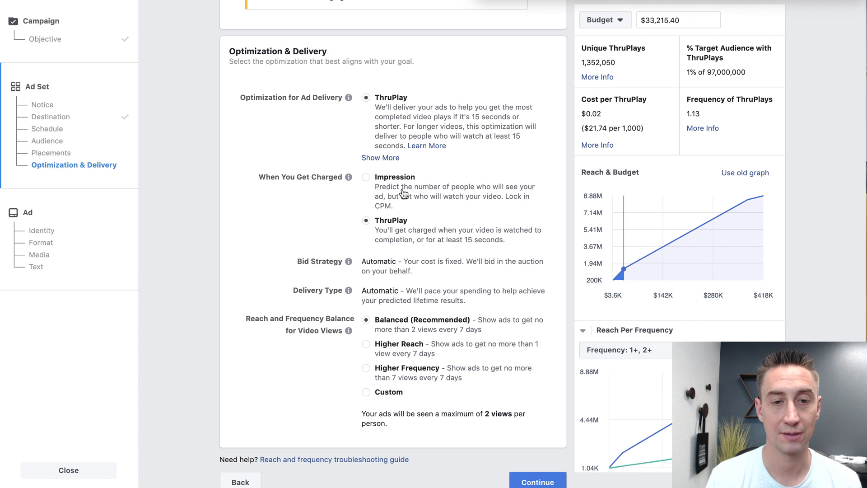
- Expand the ad delivery optimization choices, dismiss the video views optimization notice, and view the explanation of ad delivery optimization
click(380, 158)
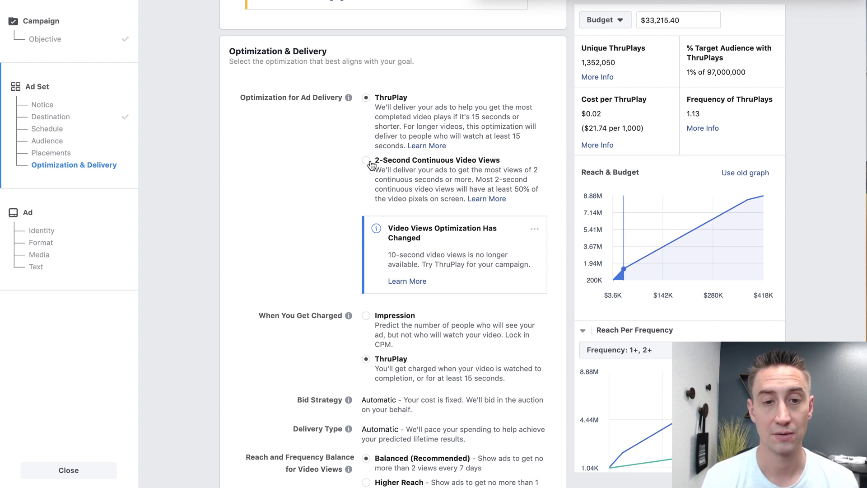
click(536, 229)
click(518, 247)
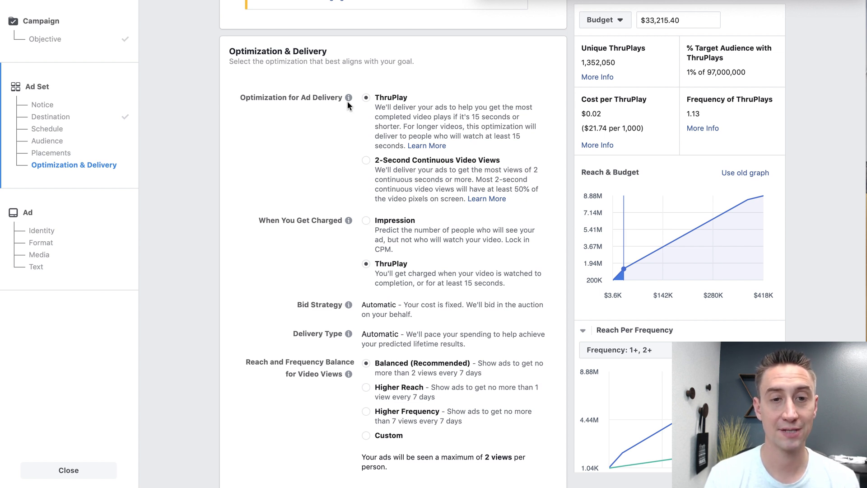
mouse_move(351, 98)
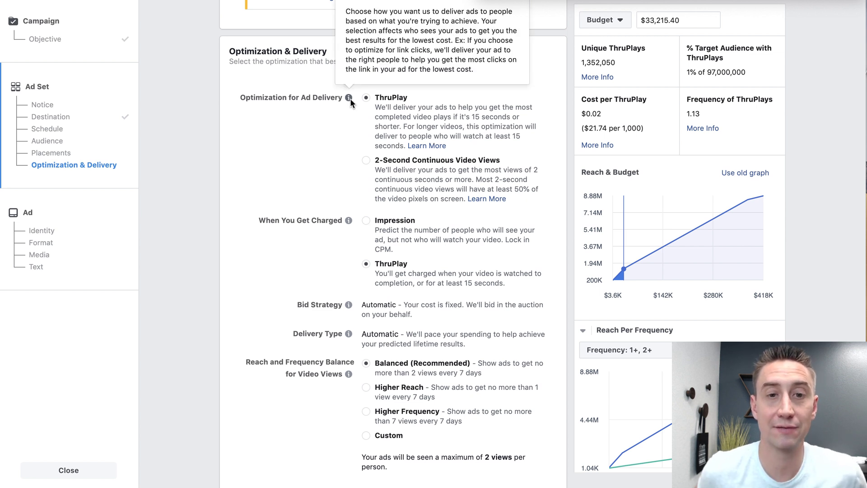
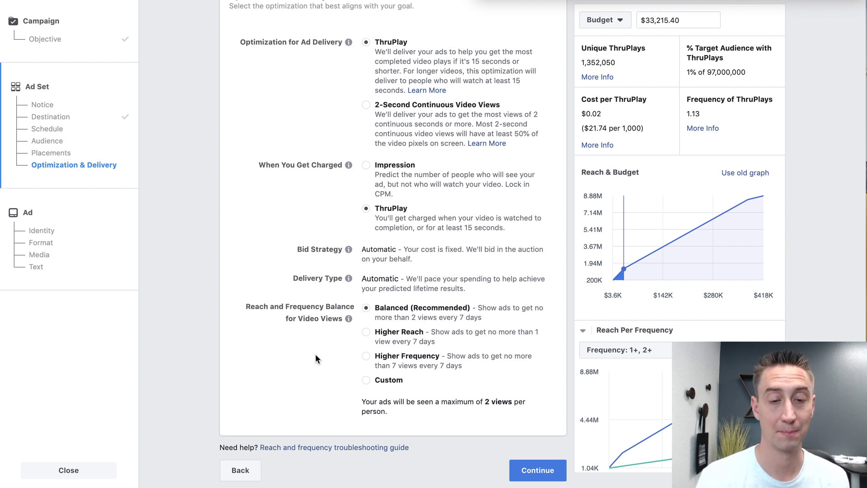
- Charge the ad set by Impression and use a custom frequency cap of 3 impressions with a custom day interval
click(366, 165)
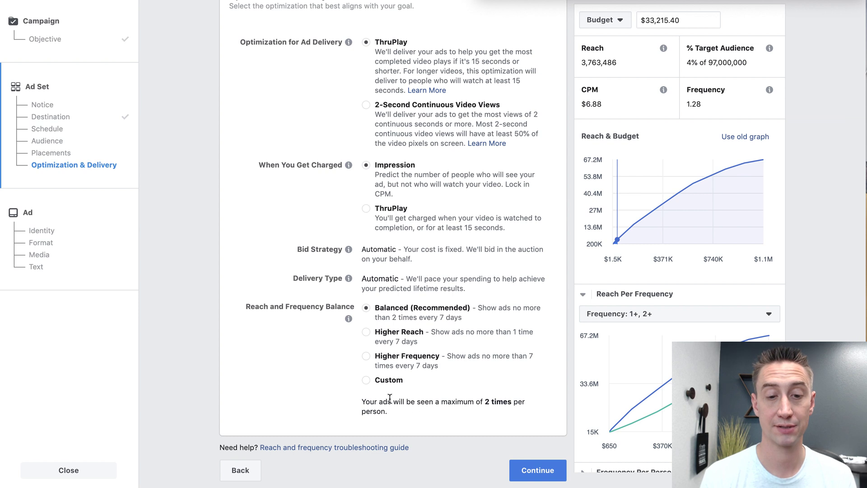
click(366, 381)
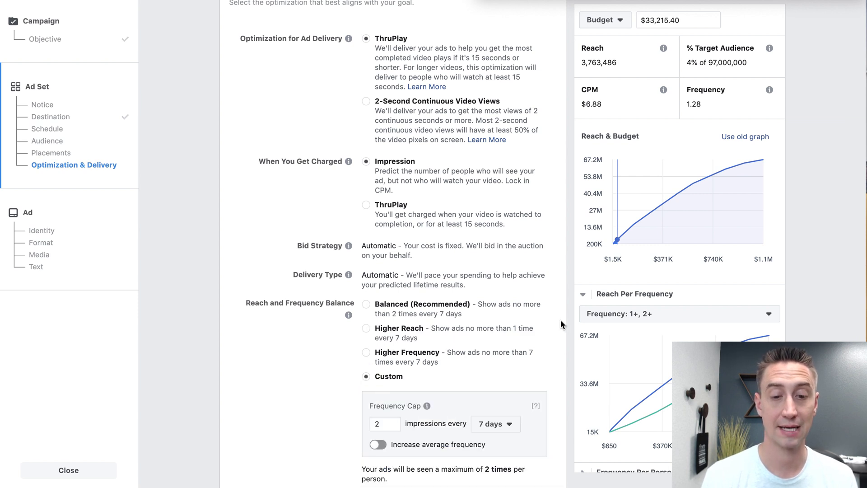
scroll(560, 320, down, 2)
click(391, 358)
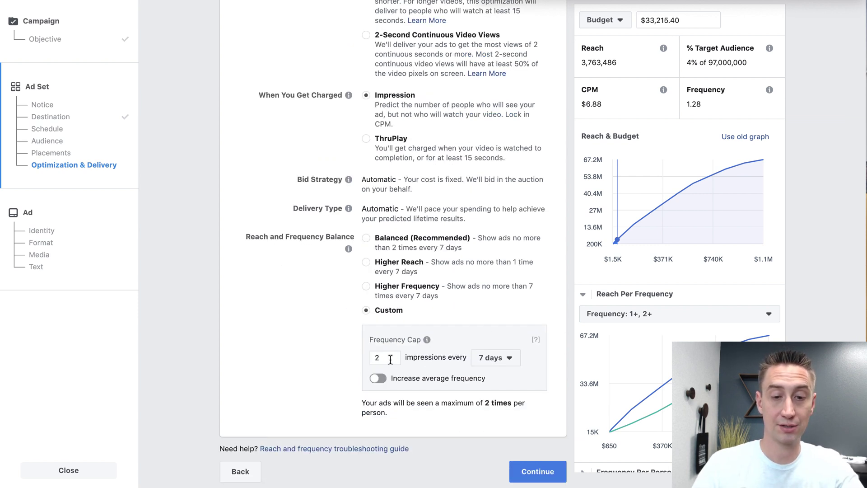
key(BackSpace)
text(3)
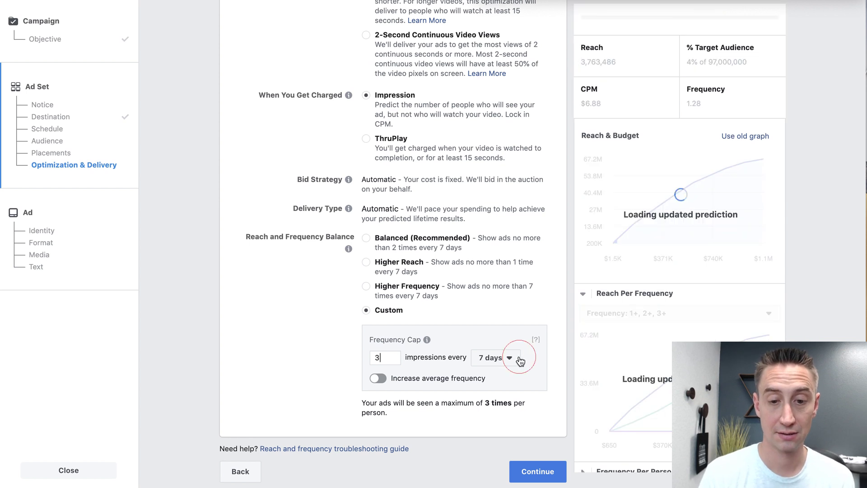
click(519, 358)
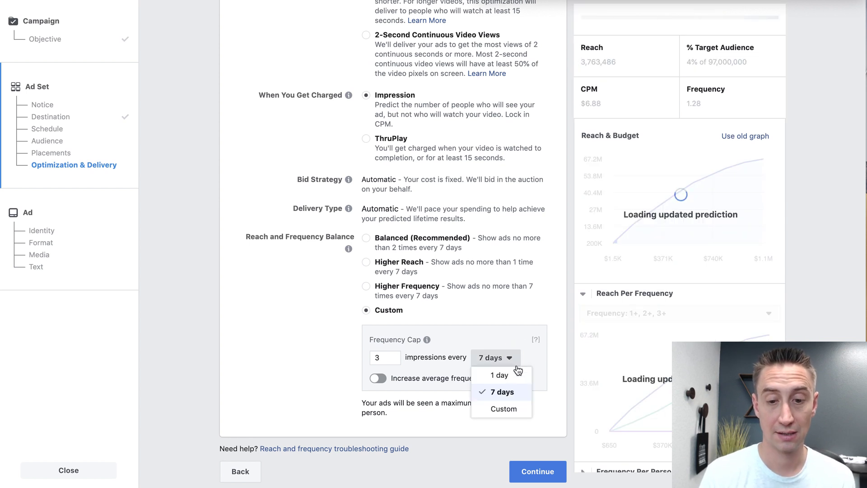
click(511, 410)
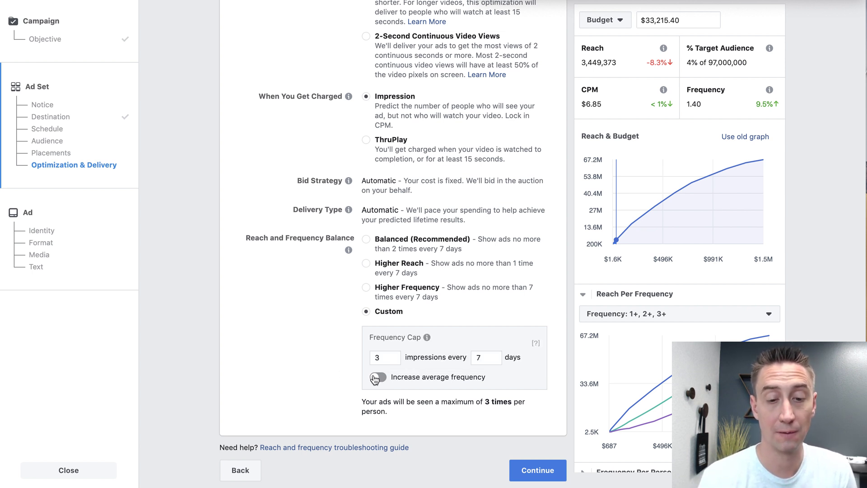
- Set the custom frequency cap to 5 impressions every 7 days and enable increased average frequency
click(394, 359)
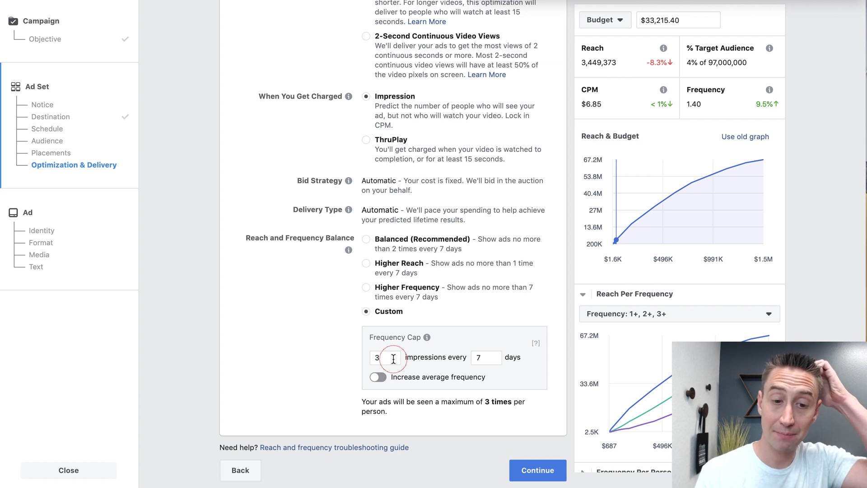
key(BackSpace)
text(5)
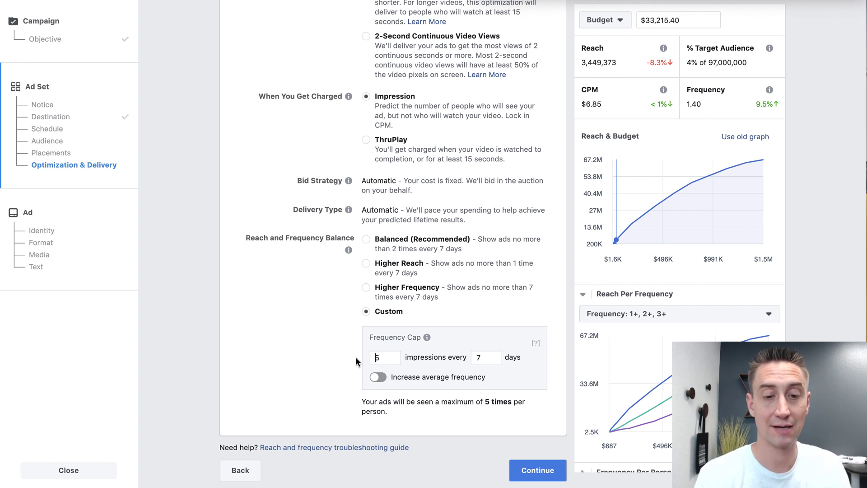
click(337, 362)
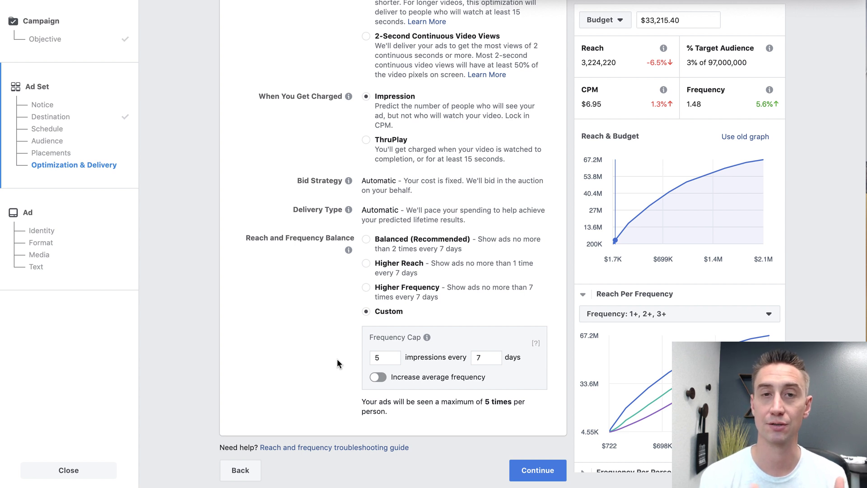
click(378, 378)
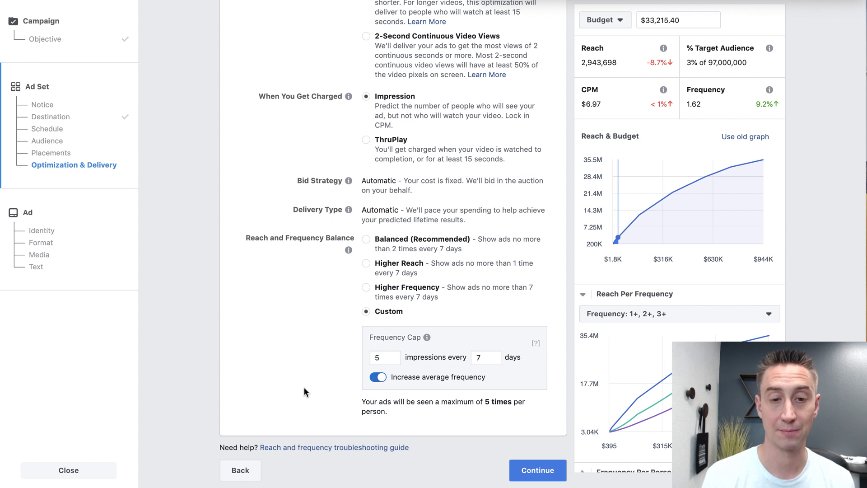
scroll(304, 391, up, 1)
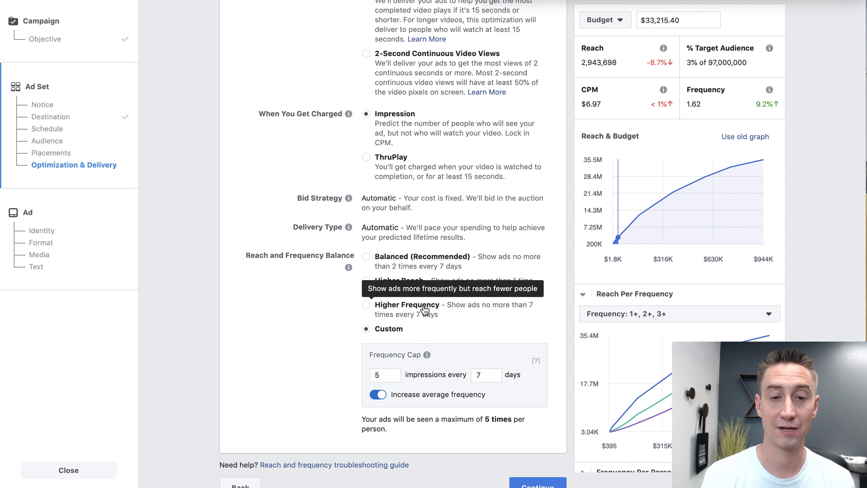
click(487, 376)
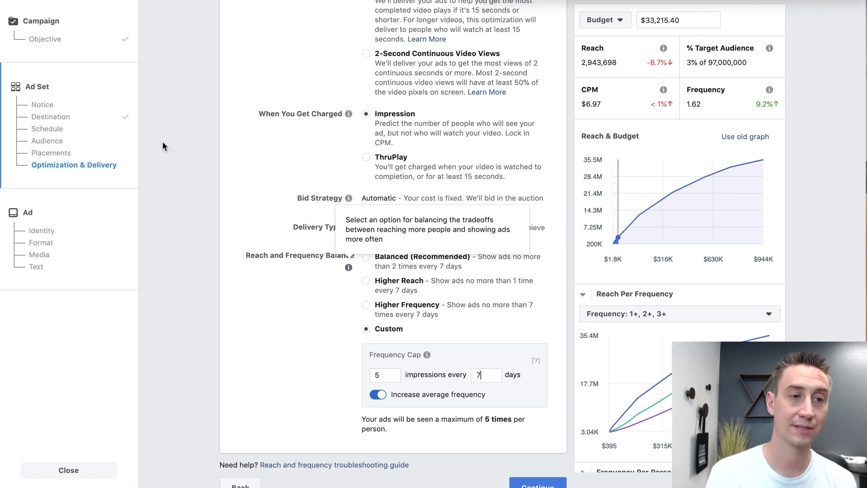
- Change the Reach and Frequency campaign's objective to Brand awareness and continue to its ad set
click(49, 40)
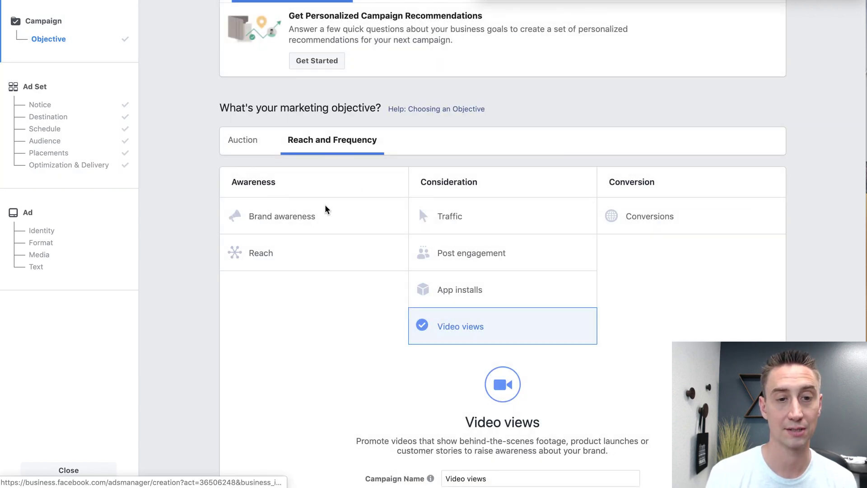
click(303, 217)
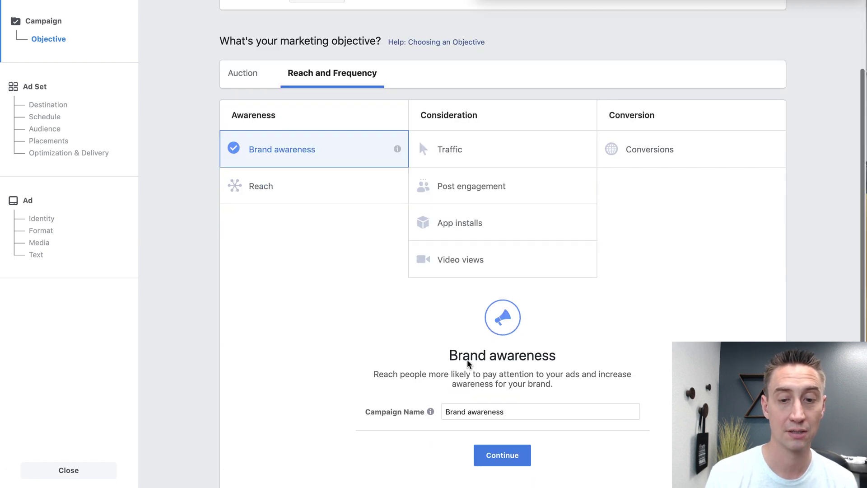
click(493, 456)
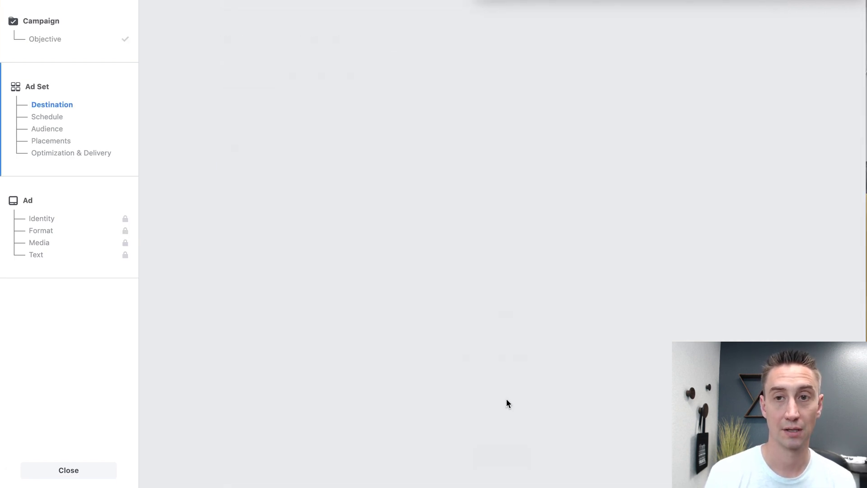
- Review the page, schedule and audience settings of the Brand awareness Reach and Frequency ad set
scroll(485, 131, down, 12)
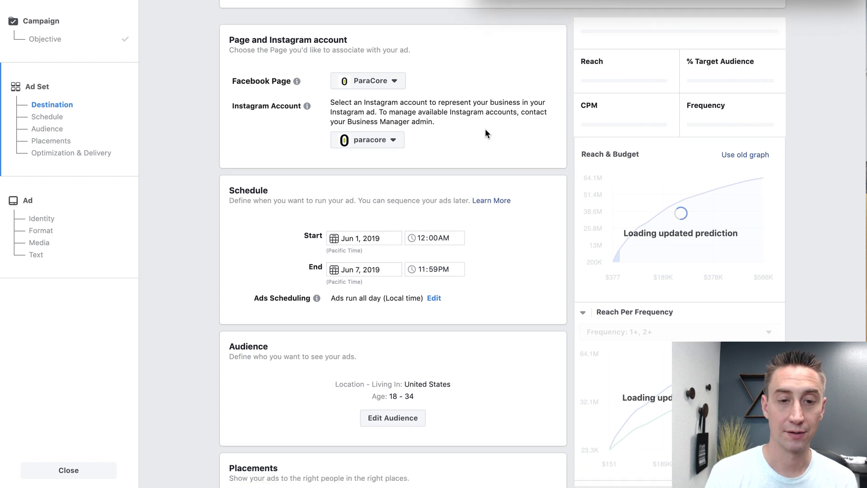
scroll(485, 131, down, 15)
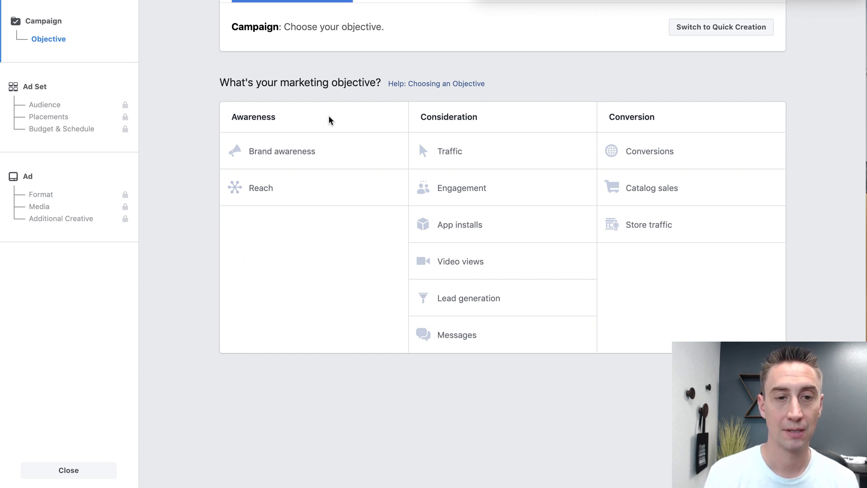
- Choose the Video views objective, continue to its ad set, and review the delivery optimization, budget and charging options
click(491, 262)
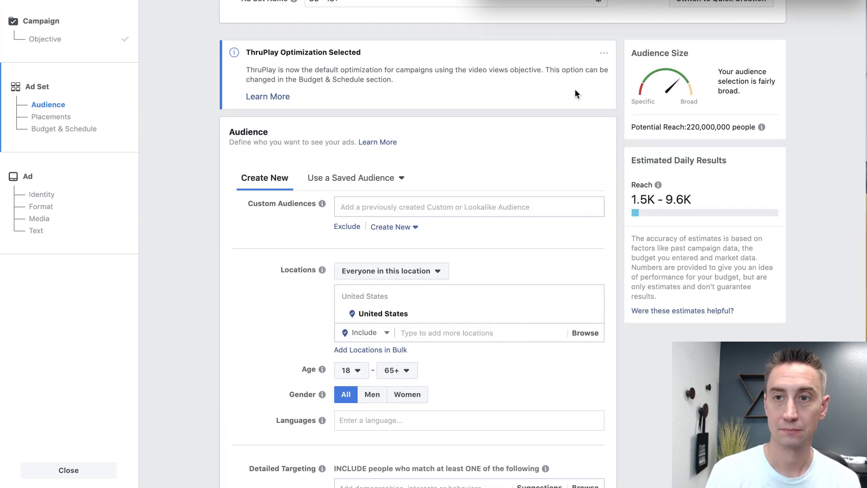
scroll(434, 142, down, 4)
scroll(429, 144, down, 2)
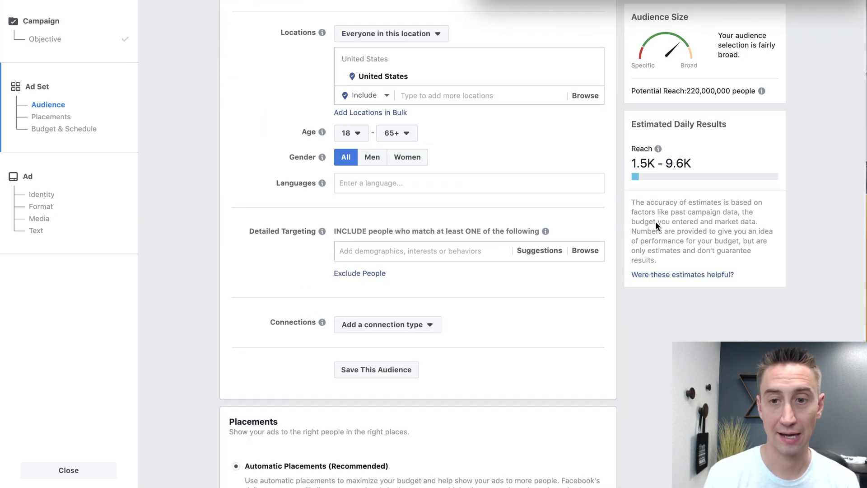
scroll(446, 249, down, 10)
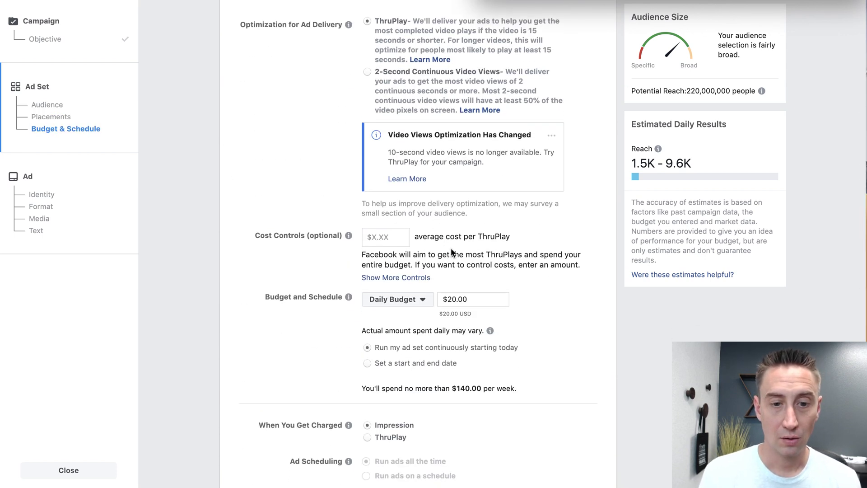
scroll(533, 252, down, 3)
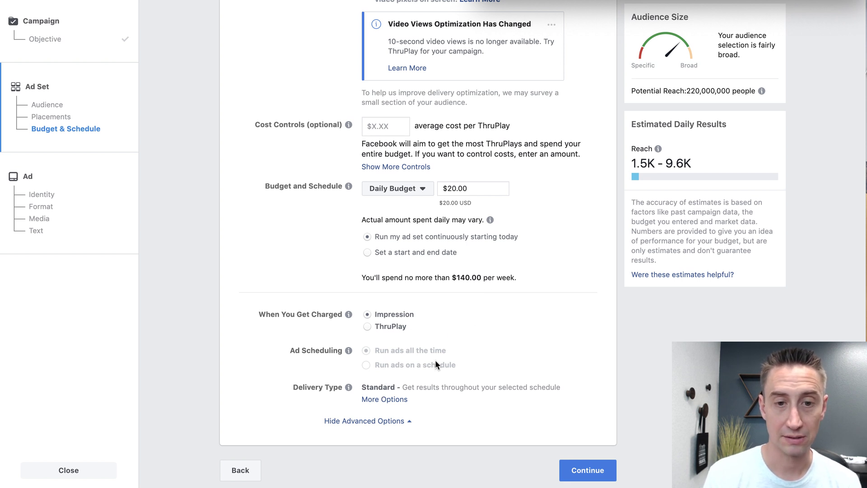
click(367, 327)
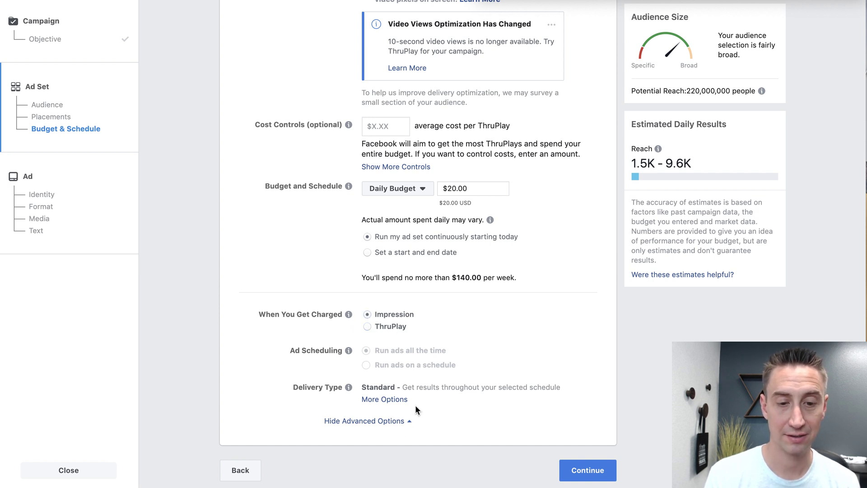
scroll(479, 229, up, 12)
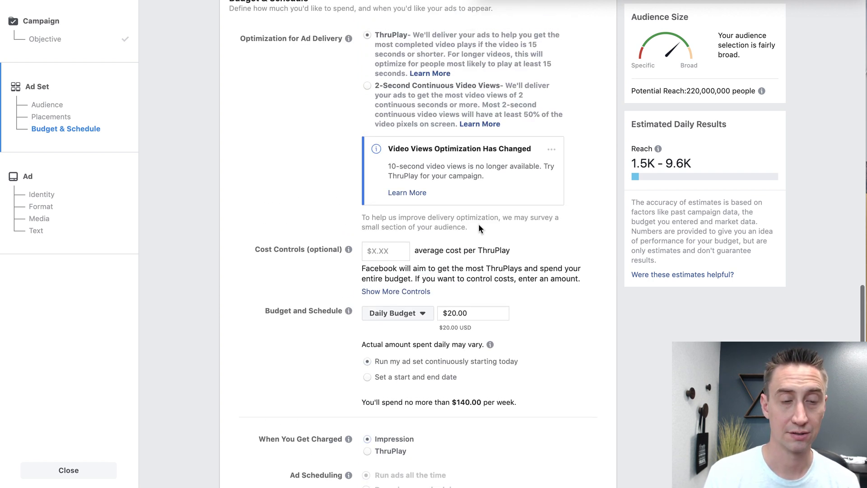
scroll(478, 223, up, 10)
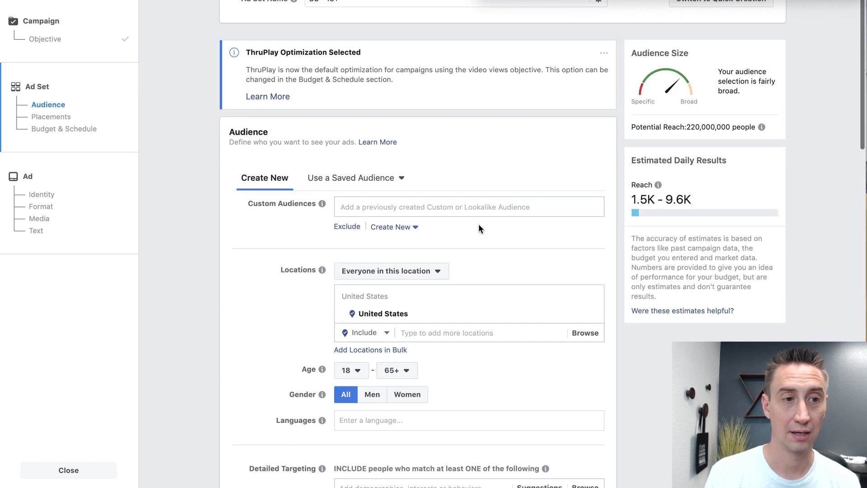
- Change the campaign objective to Reach and continue to the ad set's budget and schedule settings
click(44, 41)
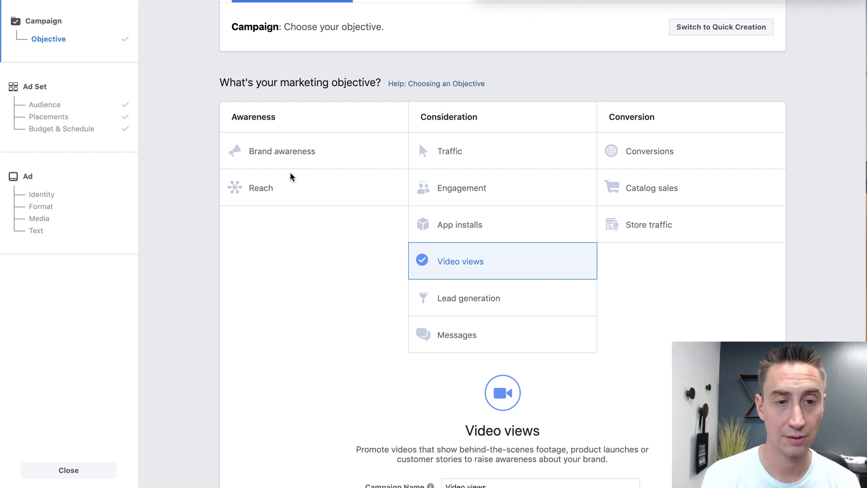
click(286, 199)
scroll(284, 197, down, 5)
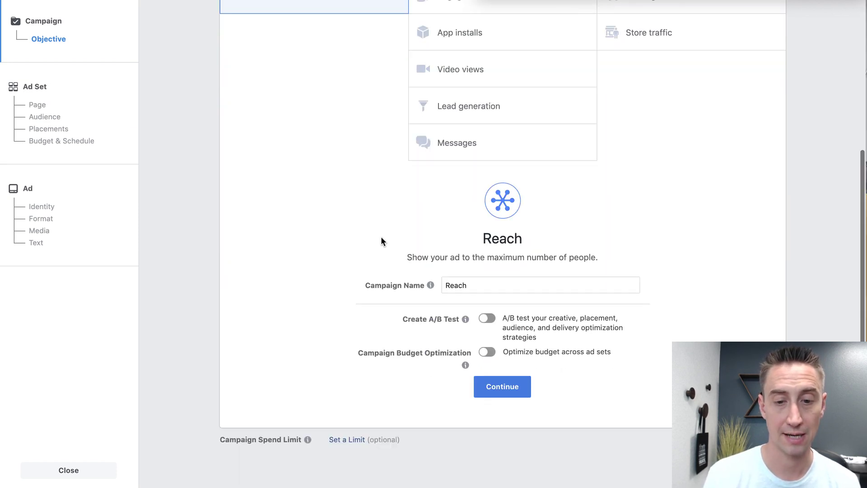
click(520, 387)
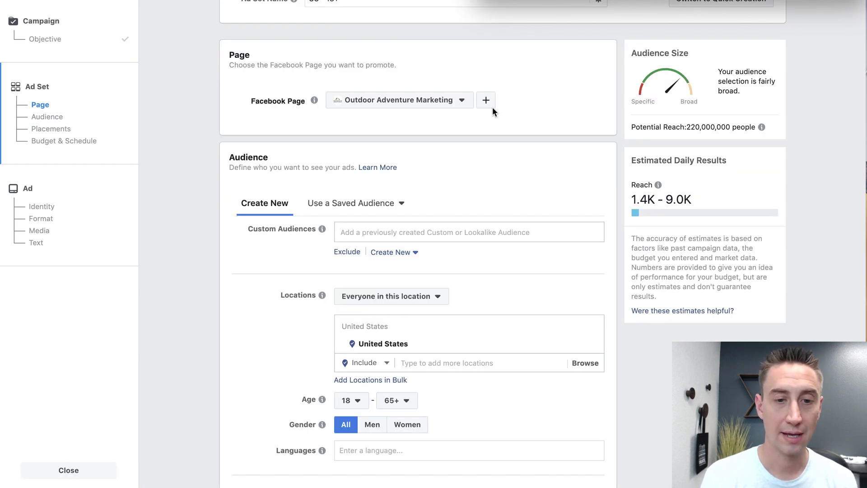
scroll(492, 107, down, 6)
scroll(493, 111, down, 13)
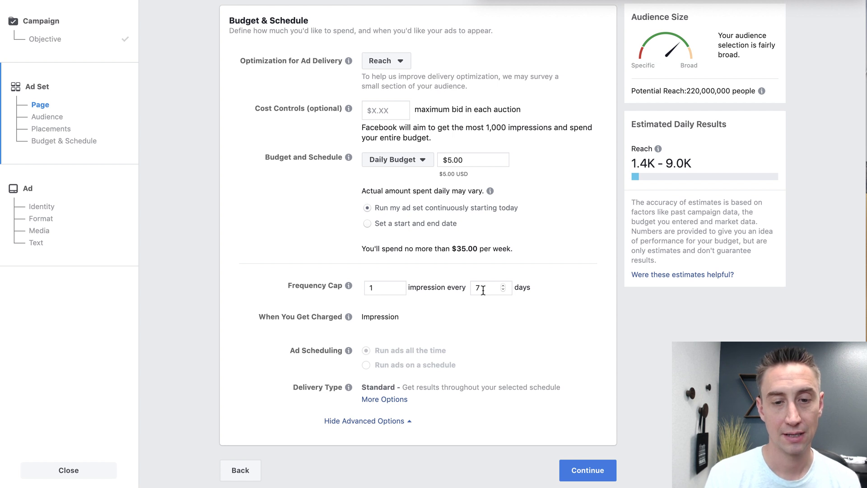
- Set the Reach ad set's frequency cap to 2 impressions every 7 days, and return it to 1 impression
click(380, 291)
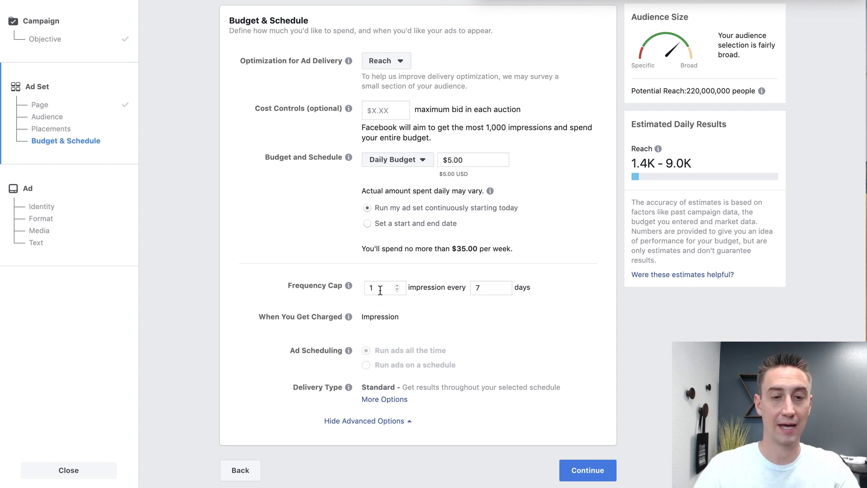
key(BackSpace)
text(2)
click(509, 309)
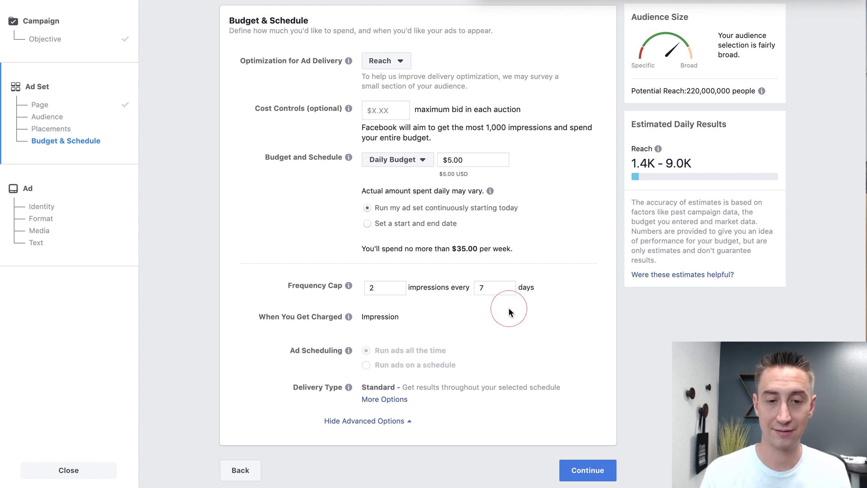
click(385, 288)
key(BackSpace)
text(1)
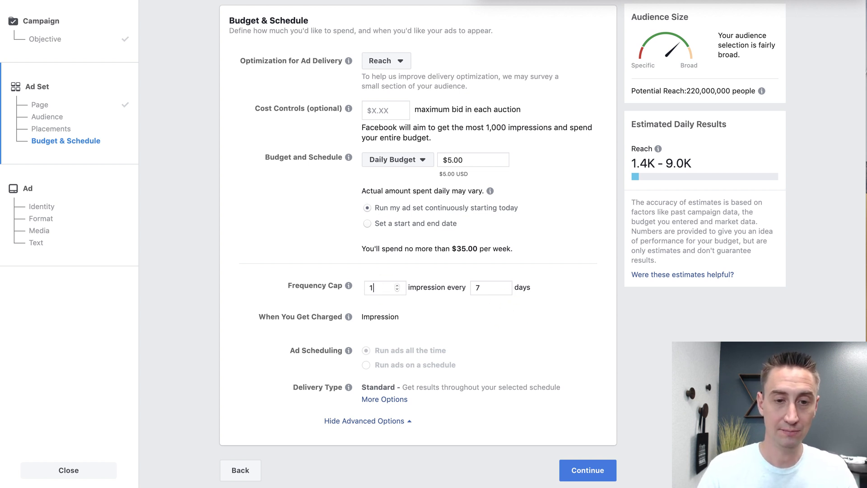
click(502, 330)
- Set the frequency cap to 7 impressions every 7 days and view the ad delivery optimization choices
click(384, 288)
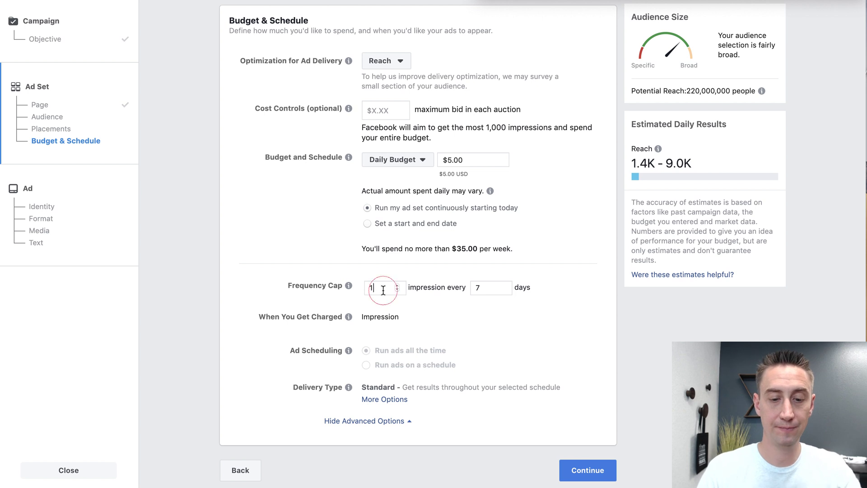
key(BackSpace)
text(7)
click(452, 318)
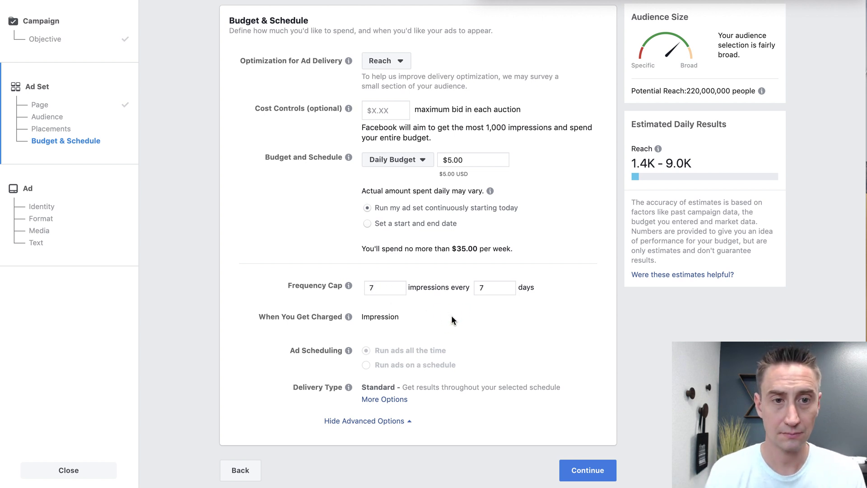
click(399, 65)
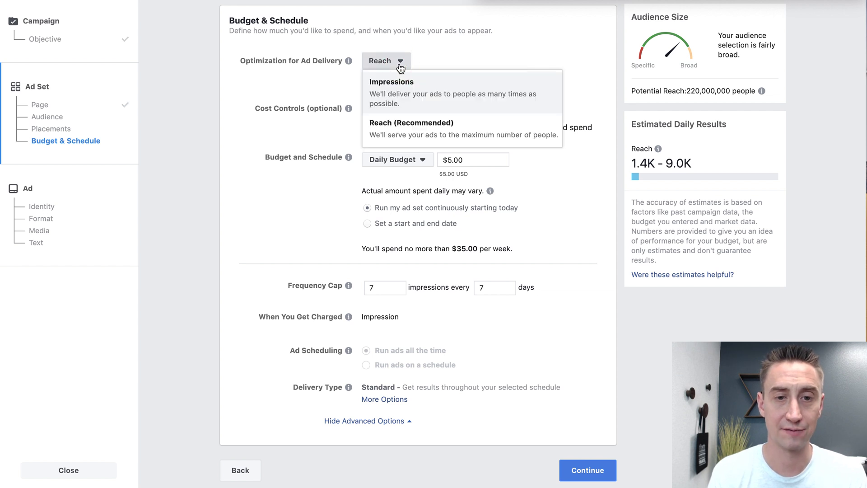
click(483, 51)
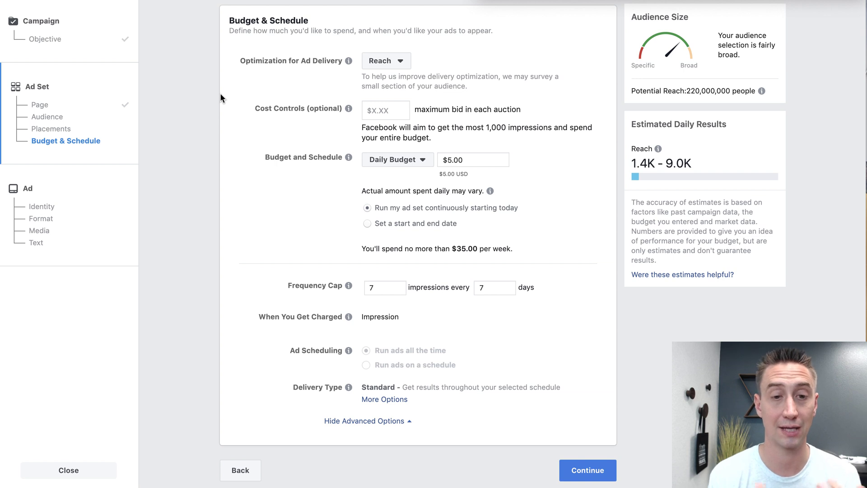
- Change the campaign objective to Traffic and continue to the ad set's budget and schedule settings
click(52, 40)
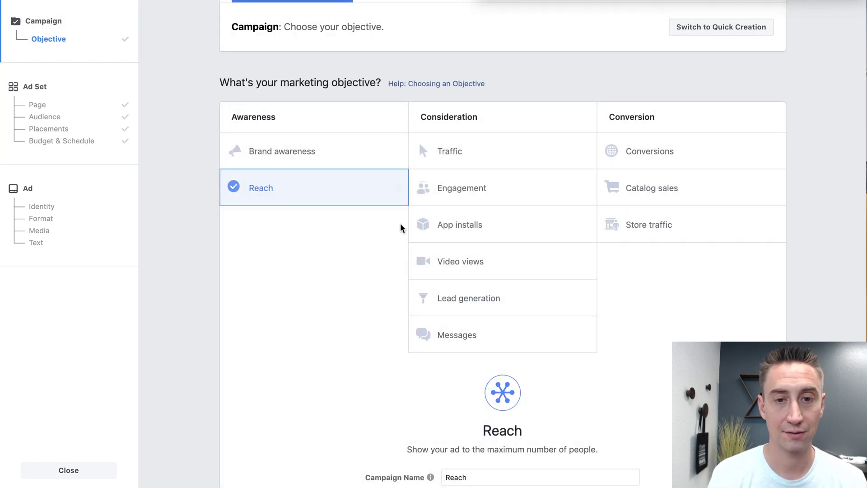
click(457, 151)
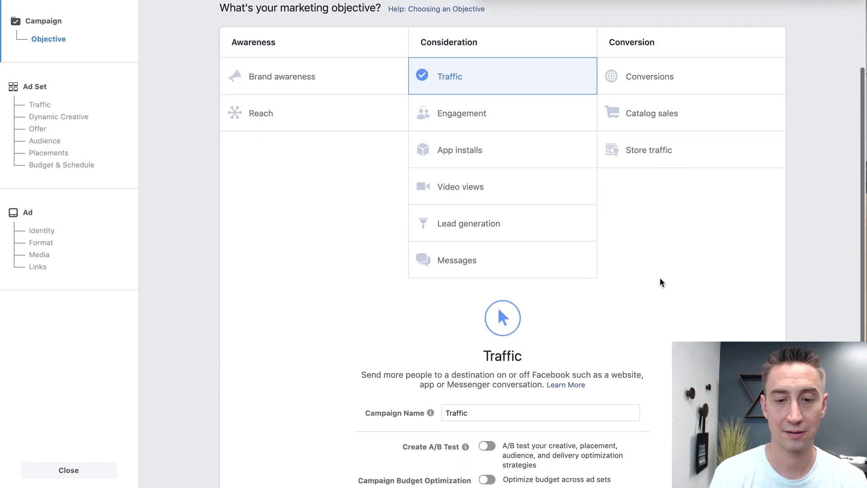
scroll(660, 283, down, 3)
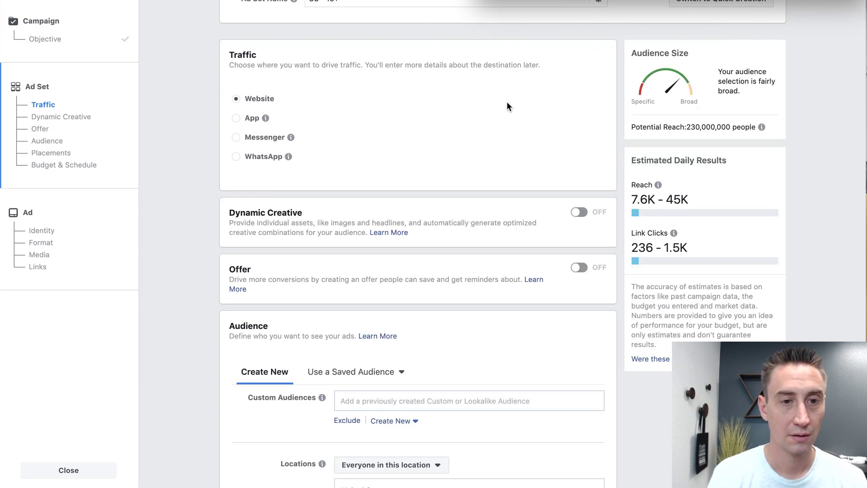
scroll(507, 106, down, 15)
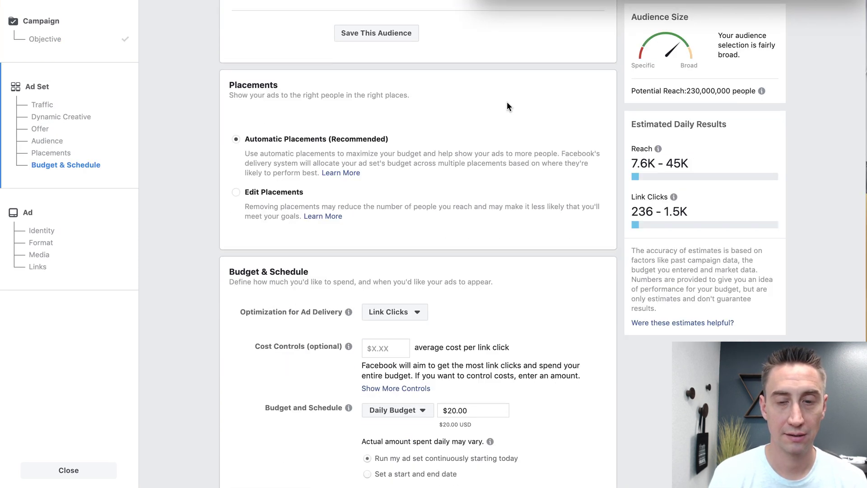
scroll(507, 107, down, 5)
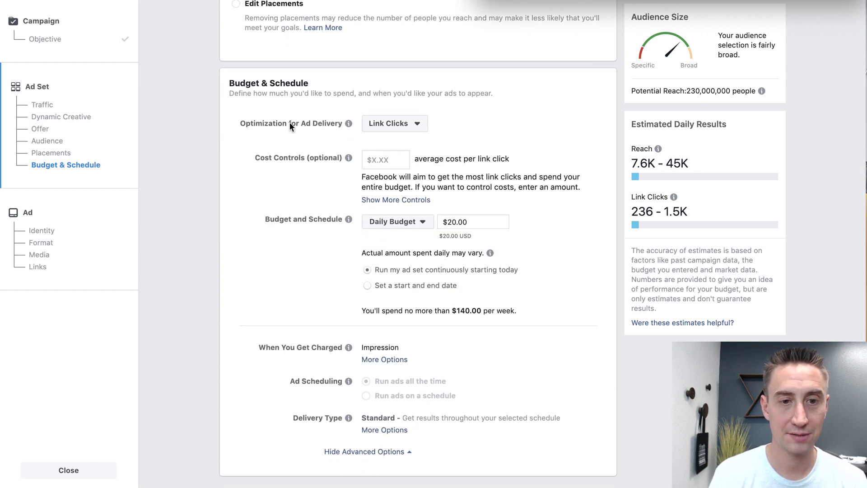
- Optimize the Traffic ad set's delivery for Daily Unique Reach
click(416, 128)
scroll(410, 178, down, 1)
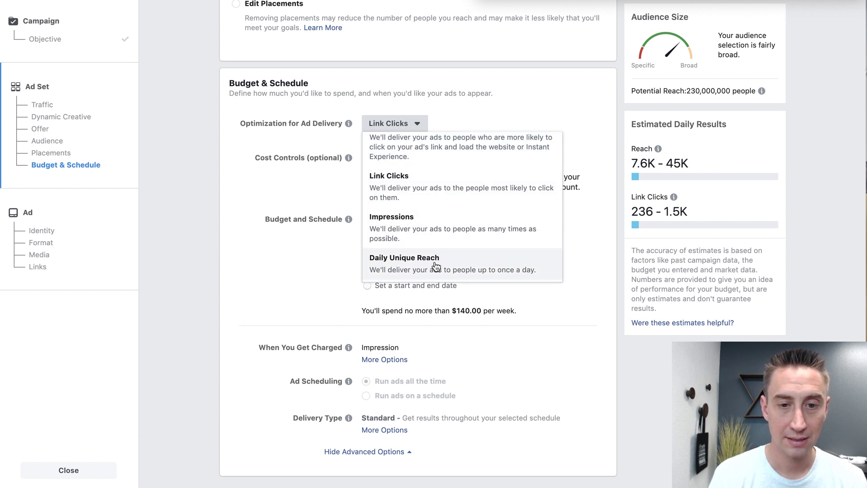
click(541, 264)
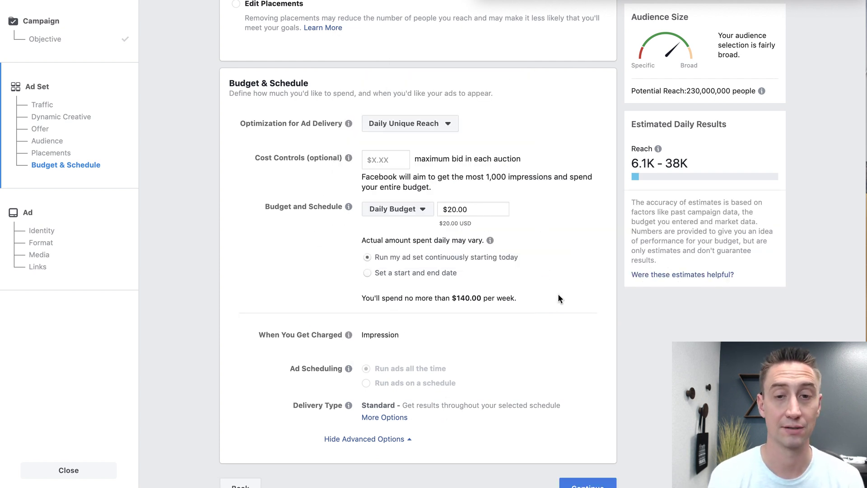
- Close the campaign creation without saving and return to the campaigns list
scroll(559, 299, up, 15)
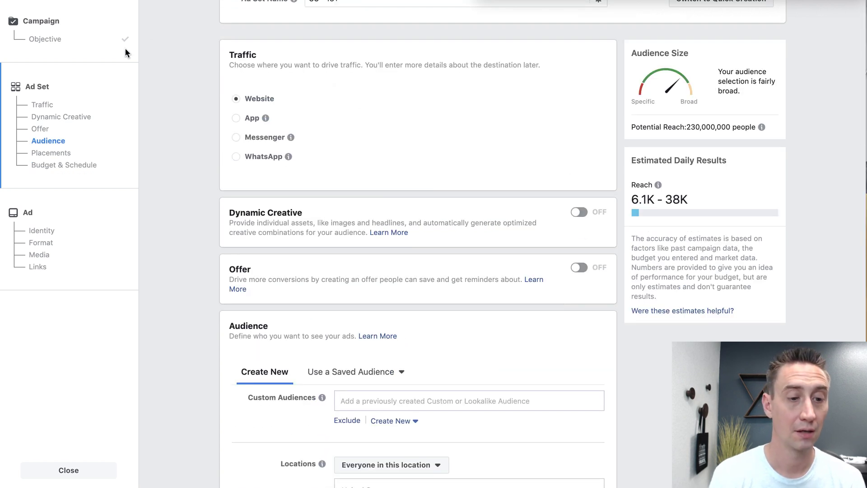
click(58, 471)
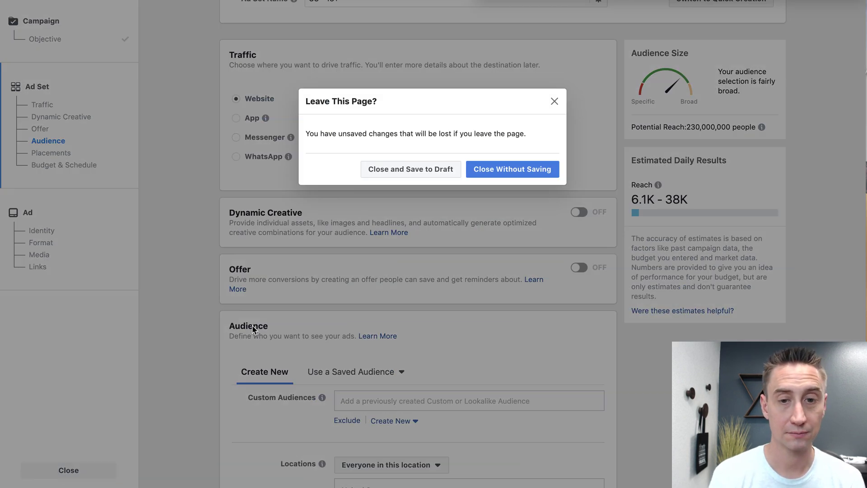
click(505, 172)
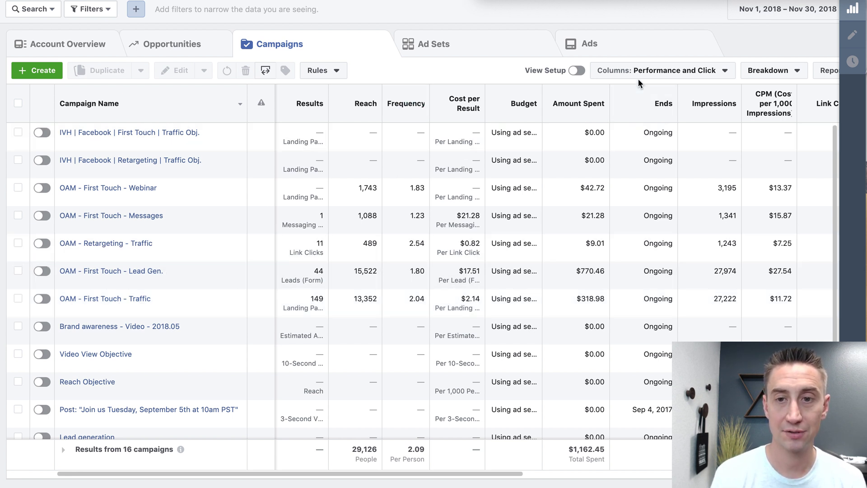
- Display the Performance columns in the campaigns table, bring Frequency into view, and review the other column presets
click(664, 72)
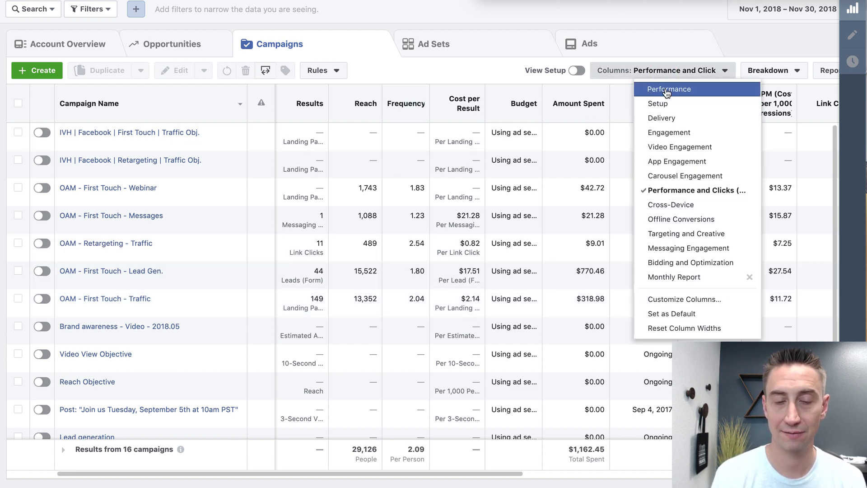
click(668, 89)
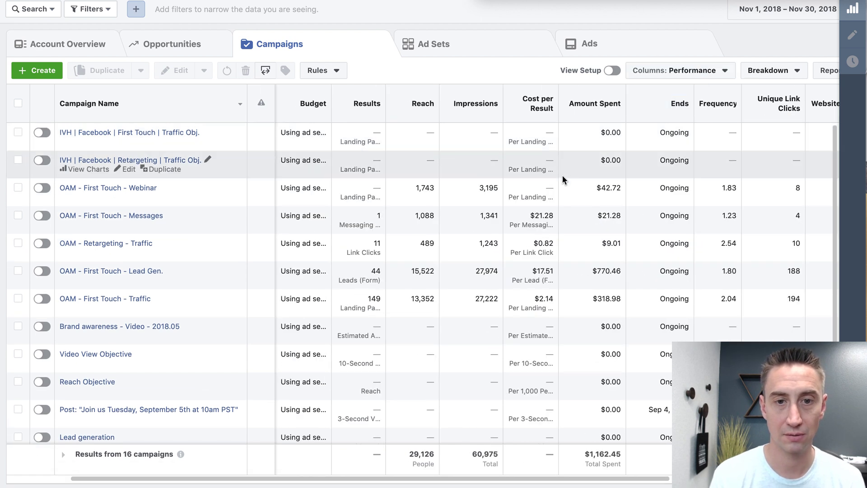
scroll(492, 216, right, 2)
scroll(493, 215, right, 1)
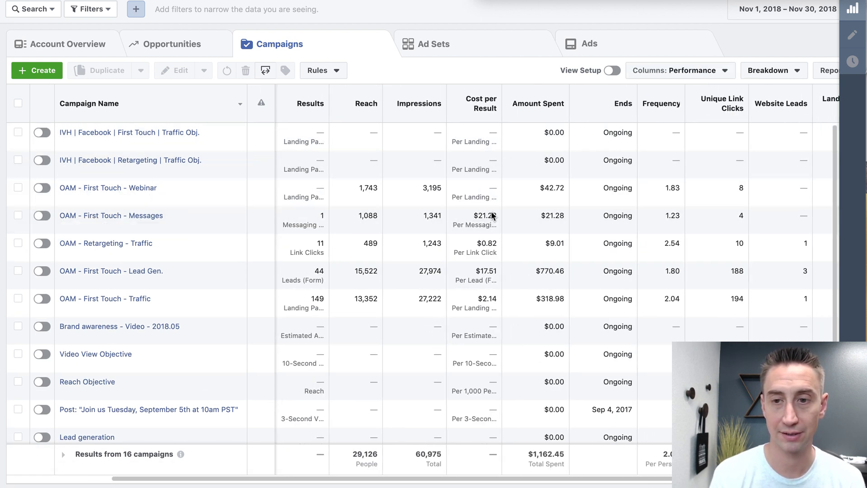
click(683, 71)
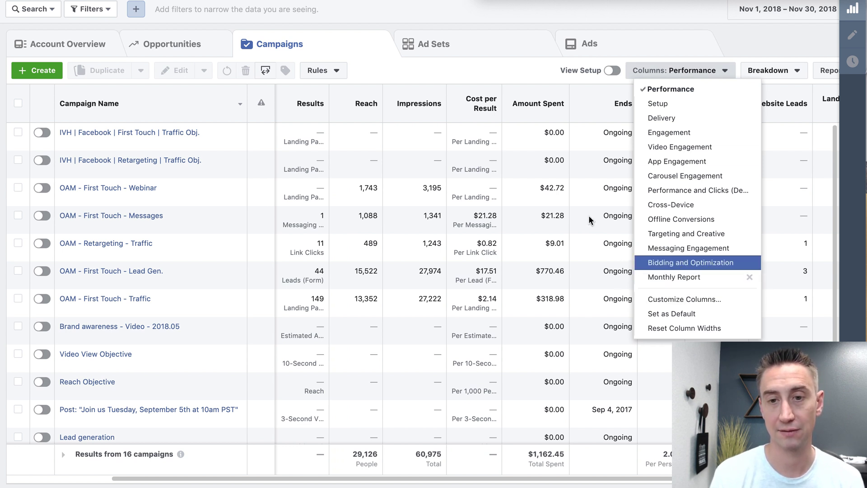
click(490, 68)
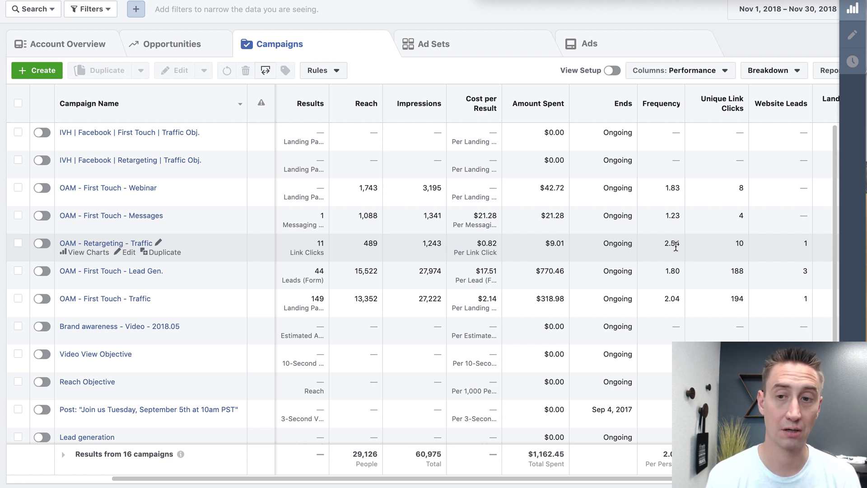
- Set the campaign report's date range to October 1 – December 31, 2018 and update the table
click(772, 16)
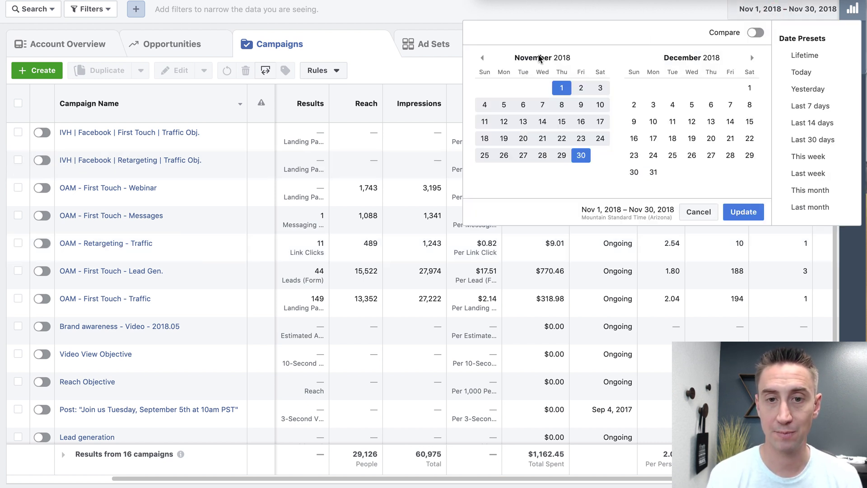
click(483, 58)
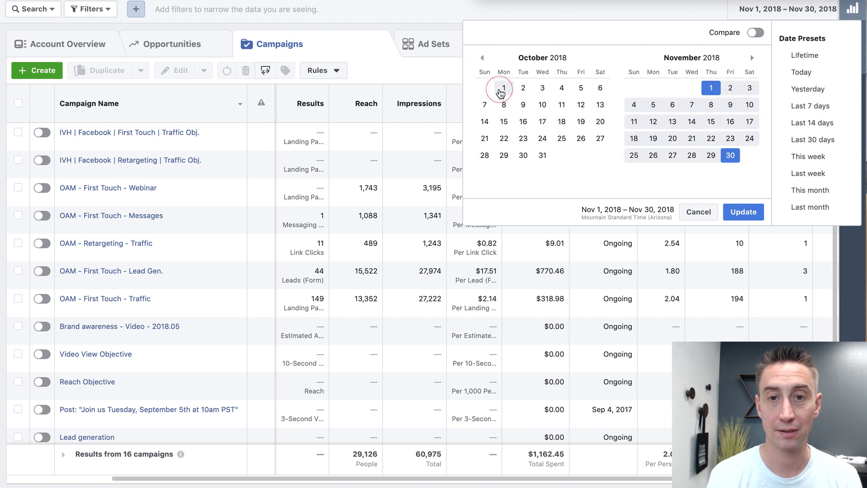
click(501, 93)
click(752, 58)
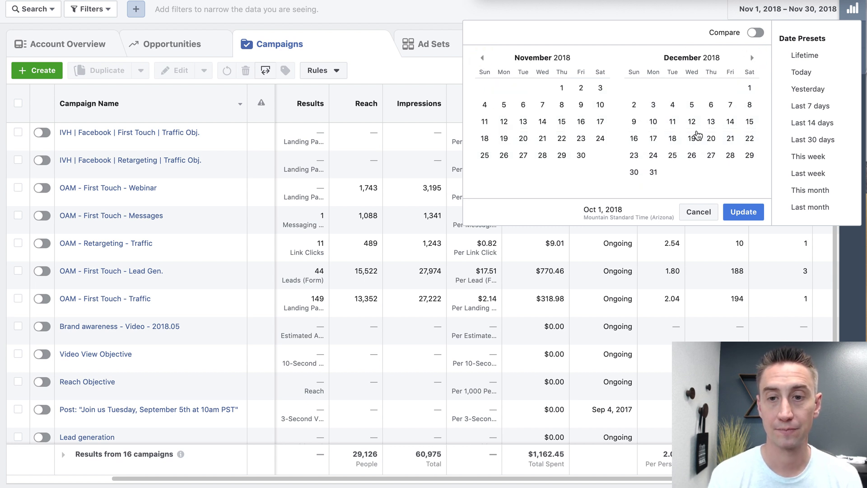
click(654, 173)
click(742, 211)
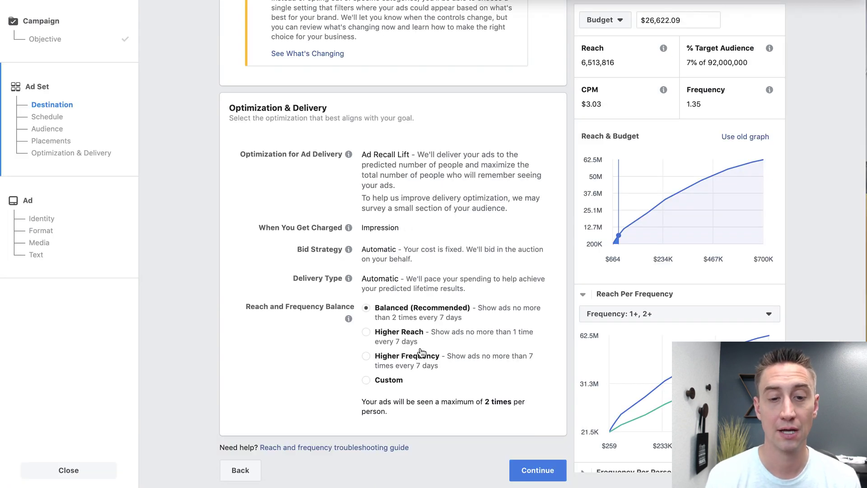
- Set the ad set's Reach and Frequency Balance to Custom
click(366, 381)
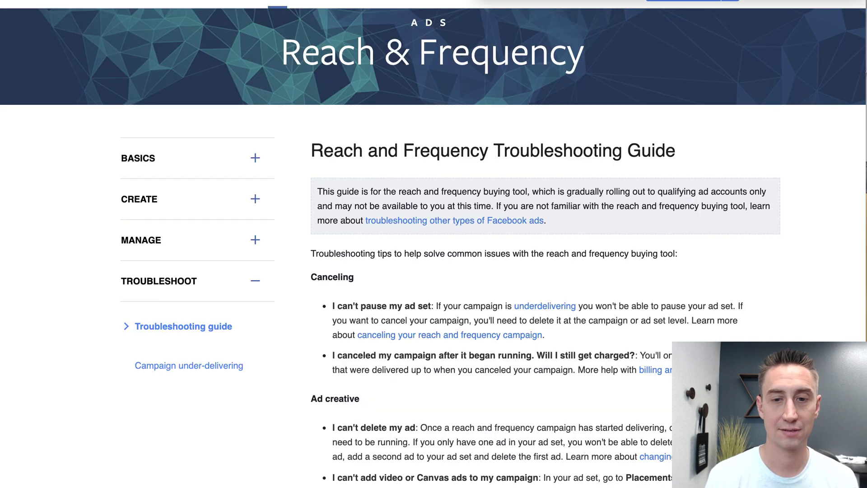
- Skim the canceling, ad creative and delivery tips in the Reach and Frequency Troubleshooting Guide and return to the search results
scroll(668, 236, down, 3)
scroll(668, 236, up, 3)
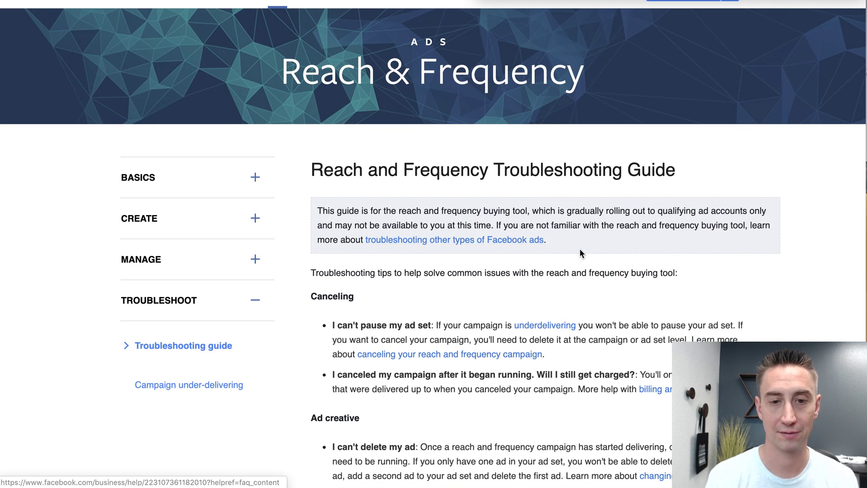
scroll(581, 250, down, 5)
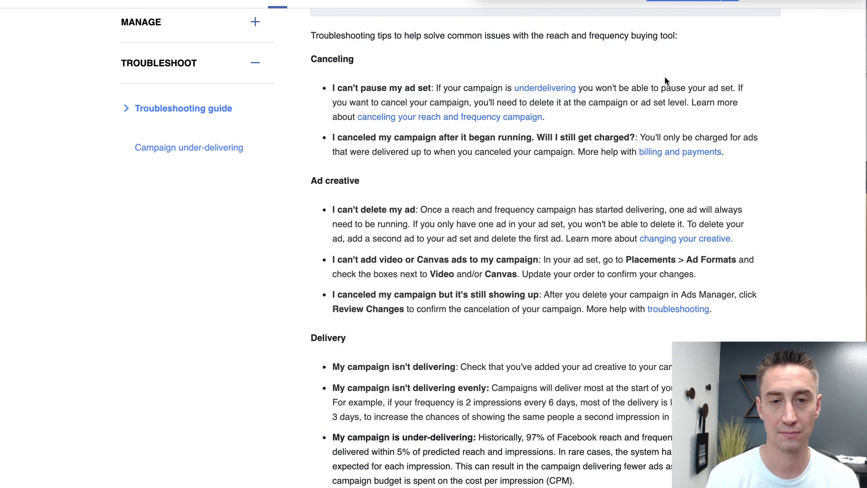
key(alt+Left)
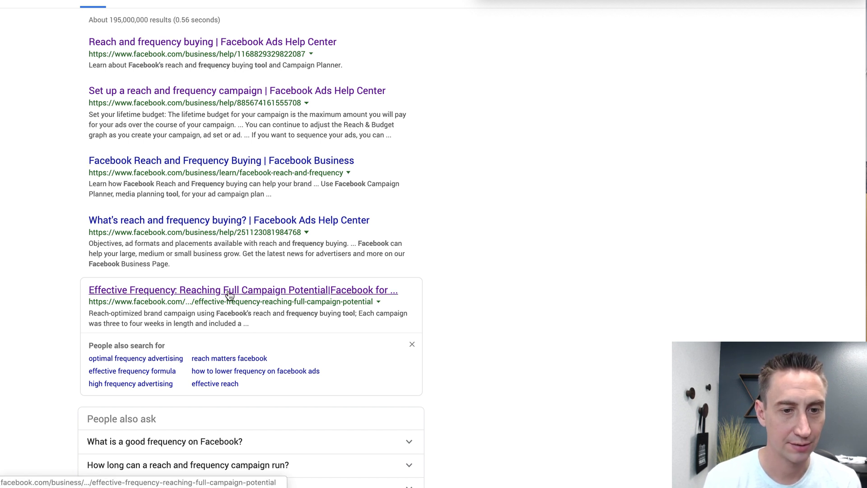
- Open the article "Effective Frequency: Reaching Full Campaign Potential" and examine its methodology and the brand lift chart by weekly frequency cap
click(263, 296)
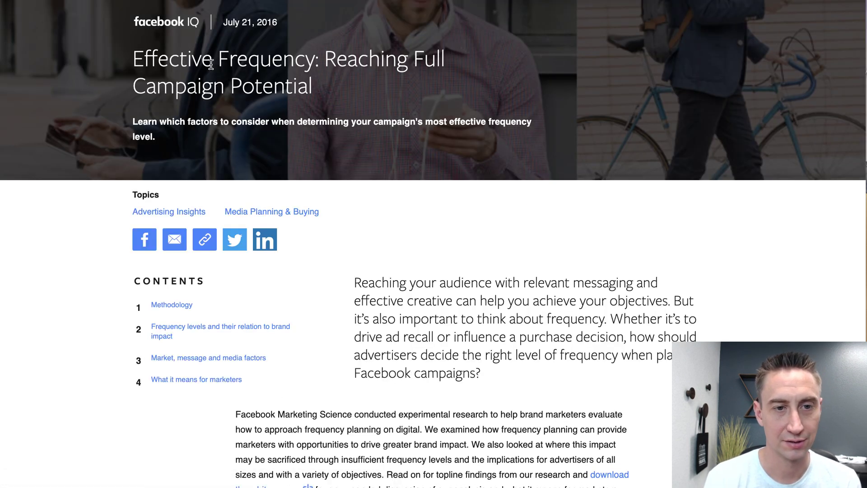
scroll(525, 192, down, 3)
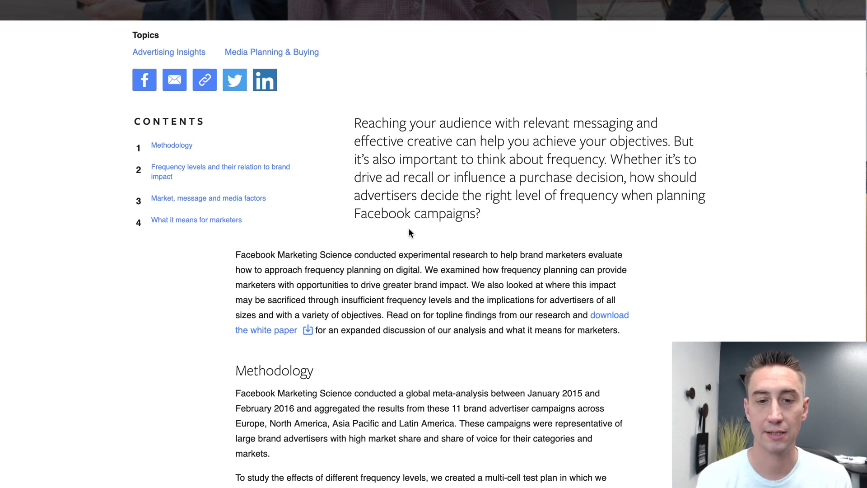
scroll(409, 229, down, 6)
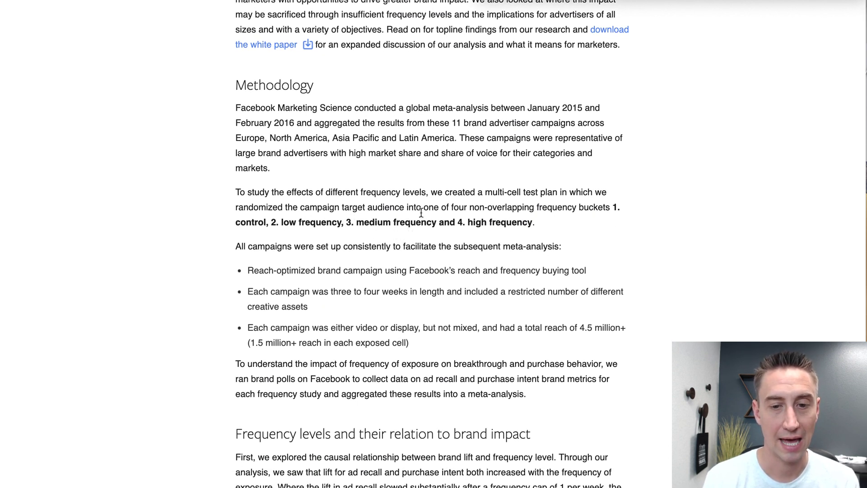
scroll(485, 278, down, 1)
scroll(485, 278, down, 9)
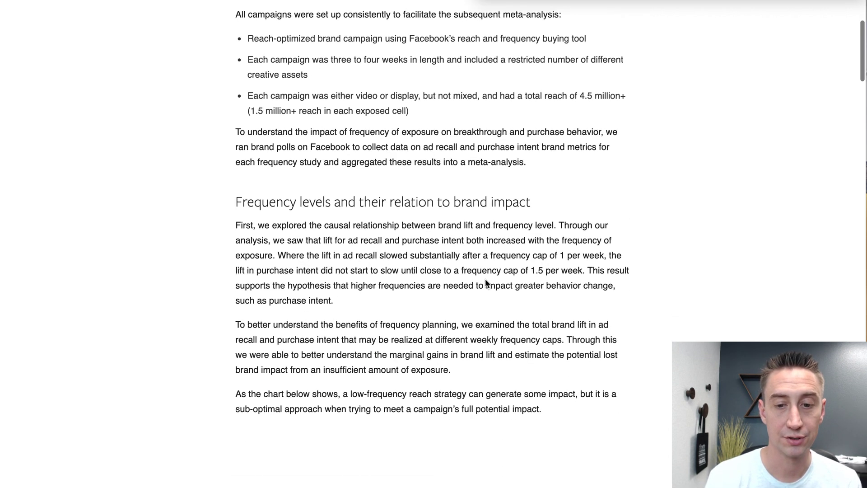
scroll(485, 279, down, 10)
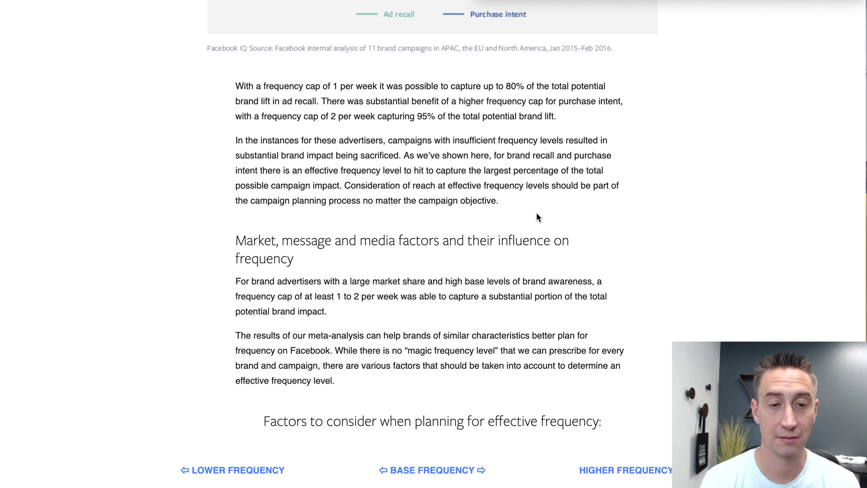
scroll(537, 218, up, 7)
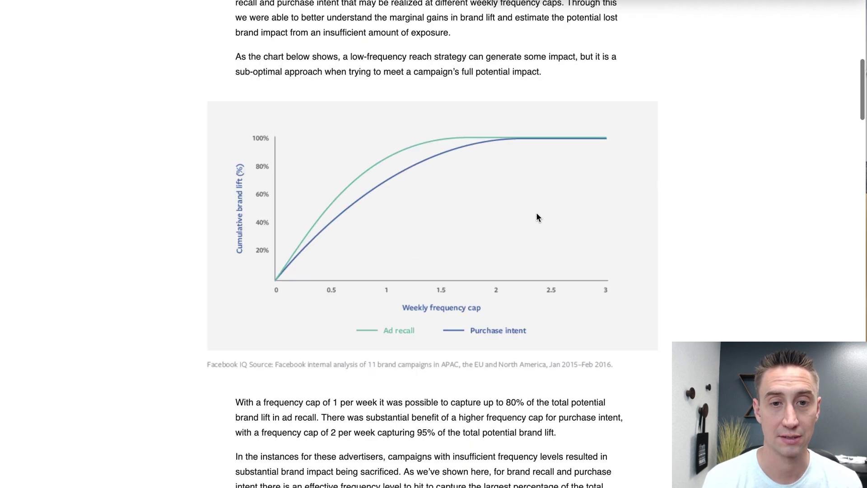